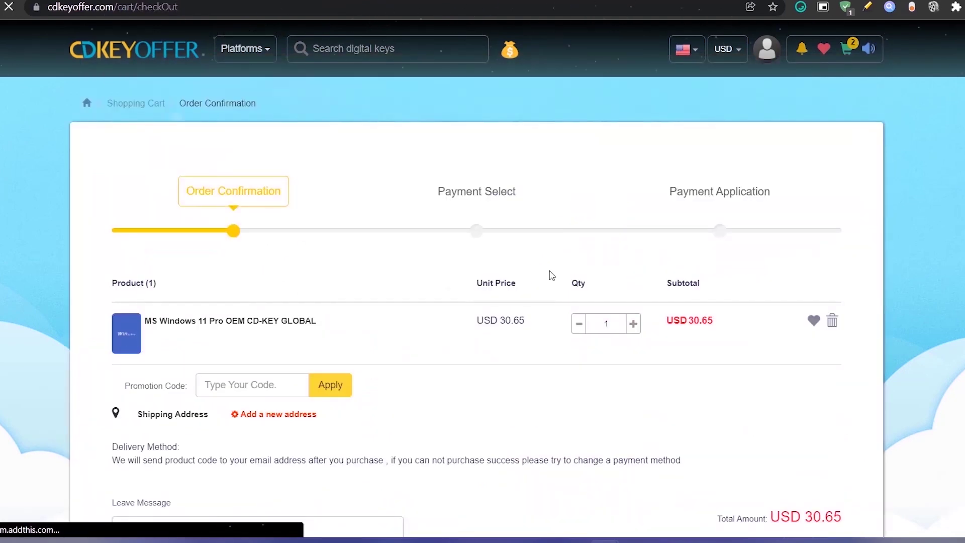
Apply promotion code MTS20 so the Windows 11 Pro key totals USD 22.99.
{"action": "left_click", "coordinate": [276, 390]}
{"action": "type", "text": "MTS20"}
{"action": "left_click", "coordinate": [331, 385]}
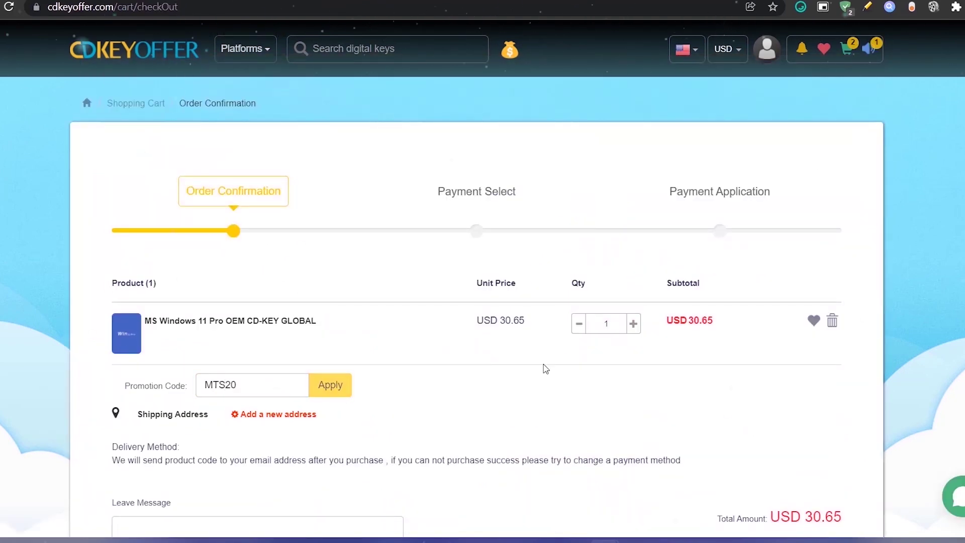
{"action": "scroll", "coordinate": [553, 341], "scroll_direction": "down", "scroll_amount": 2}
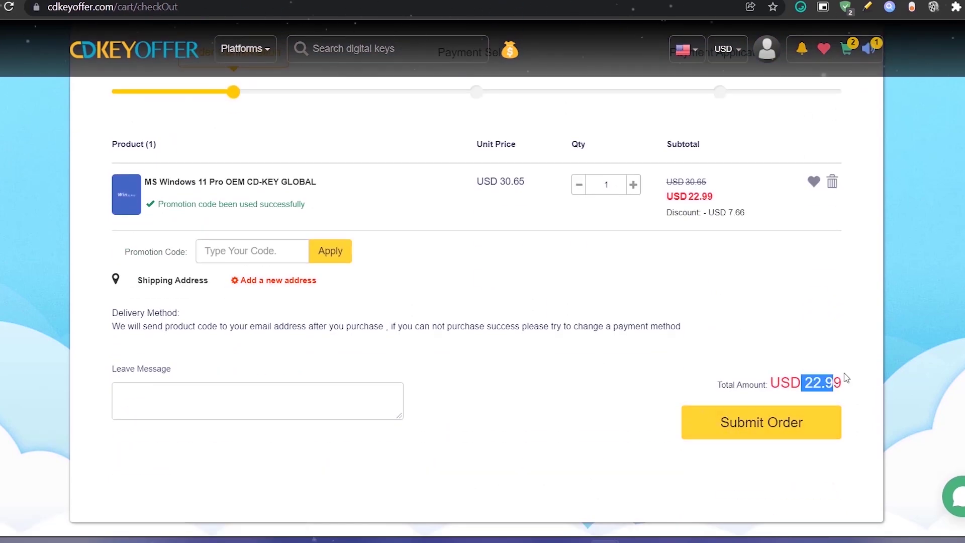
Search the store for 'WINDOWS 10' keys.
{"action": "left_click_drag", "start_coordinate": [825, 380], "coordinate": [726, 326]}
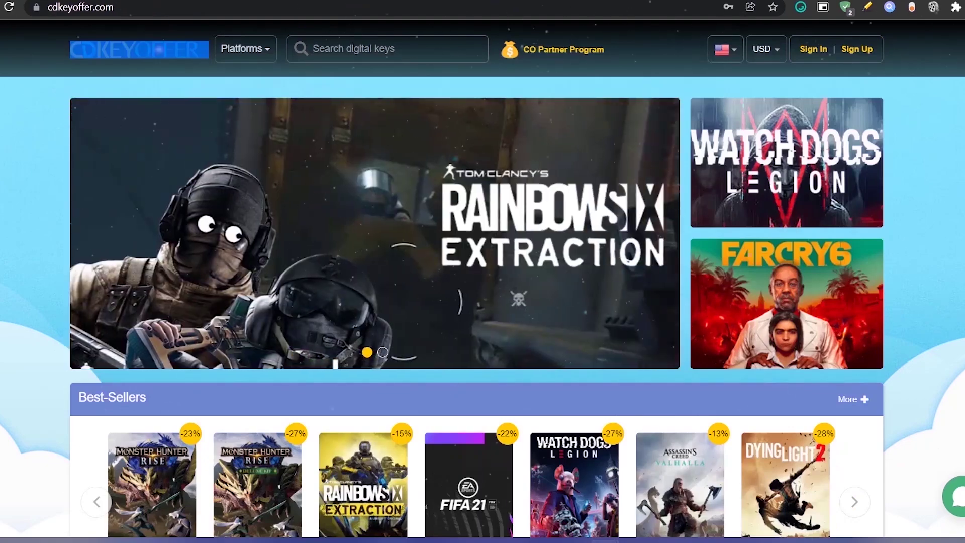
{"action": "left_click", "coordinate": [353, 47]}
{"action": "type", "text": "WINDOWS 11"}
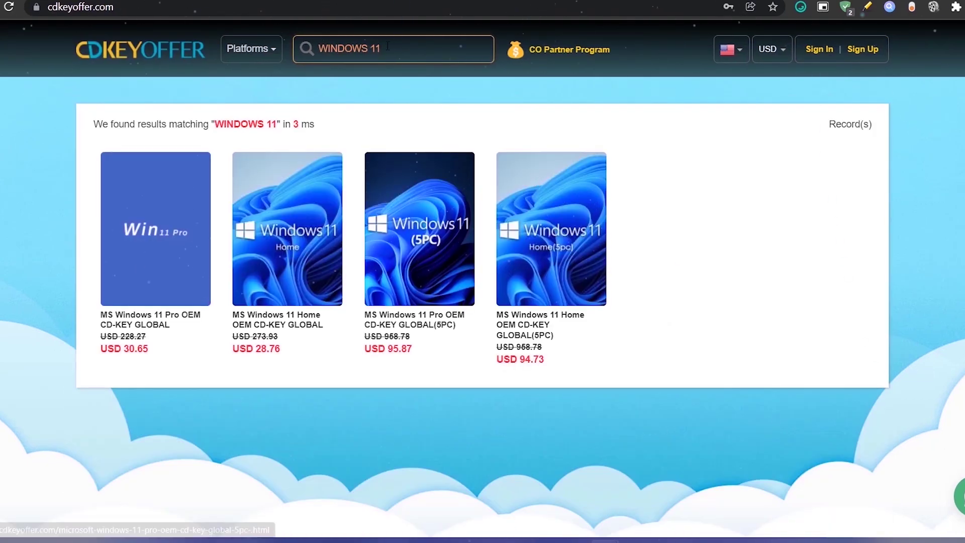
{"action": "type", "text": "0"}
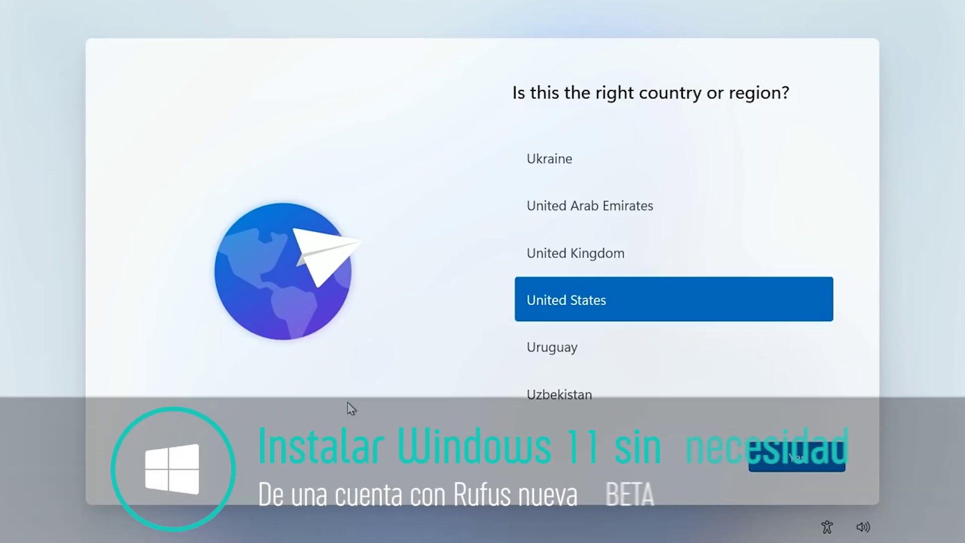
Confirm United States as the region and keep the keyboard layout without a second one.
{"action": "left_click", "coordinate": [807, 467]}
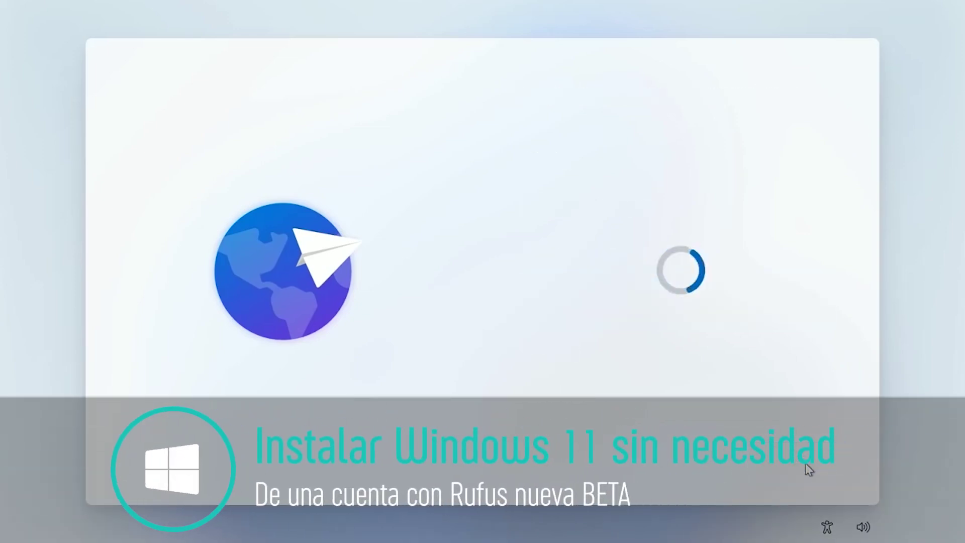
{"action": "left_click", "coordinate": [805, 463]}
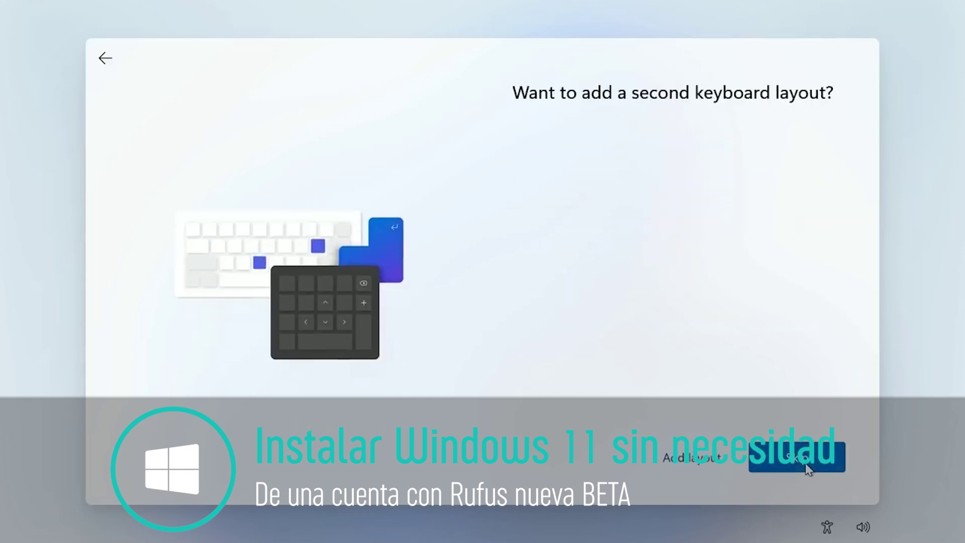
{"action": "left_click", "coordinate": [806, 463]}
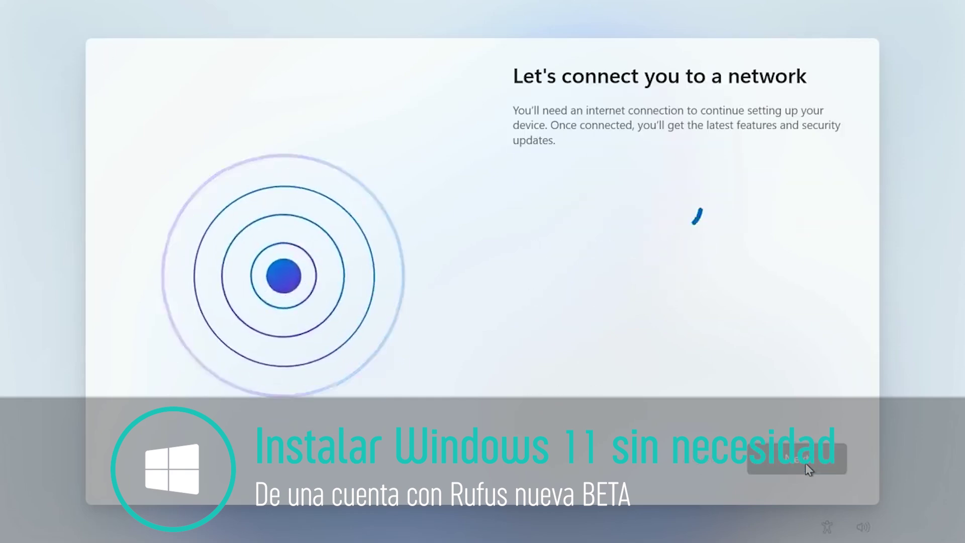
Join the TARDIS Wi-Fi network with its security key and continue setup.
{"action": "left_click", "coordinate": [763, 314]}
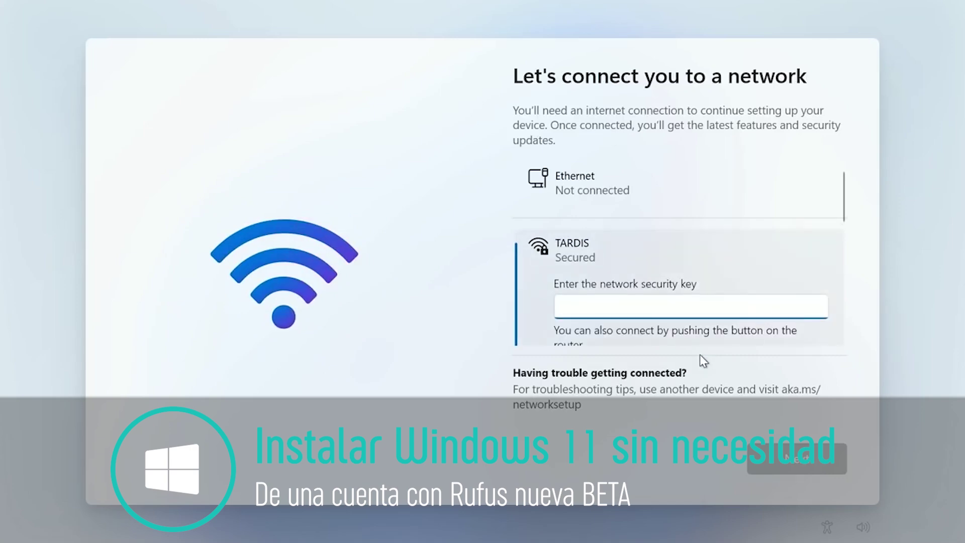
{"action": "type", "text": "•••"}
{"action": "key", "text": "Return"}
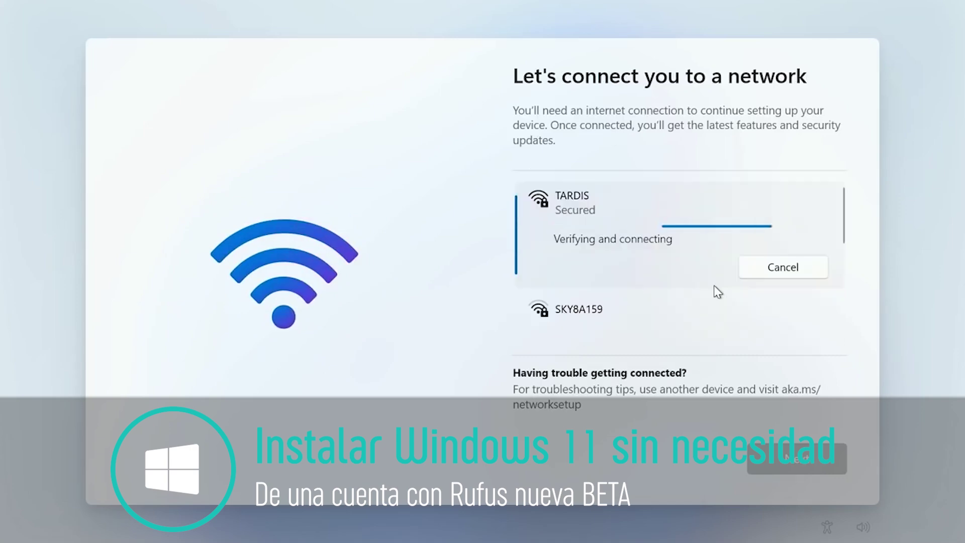
{"action": "left_click", "coordinate": [797, 459]}
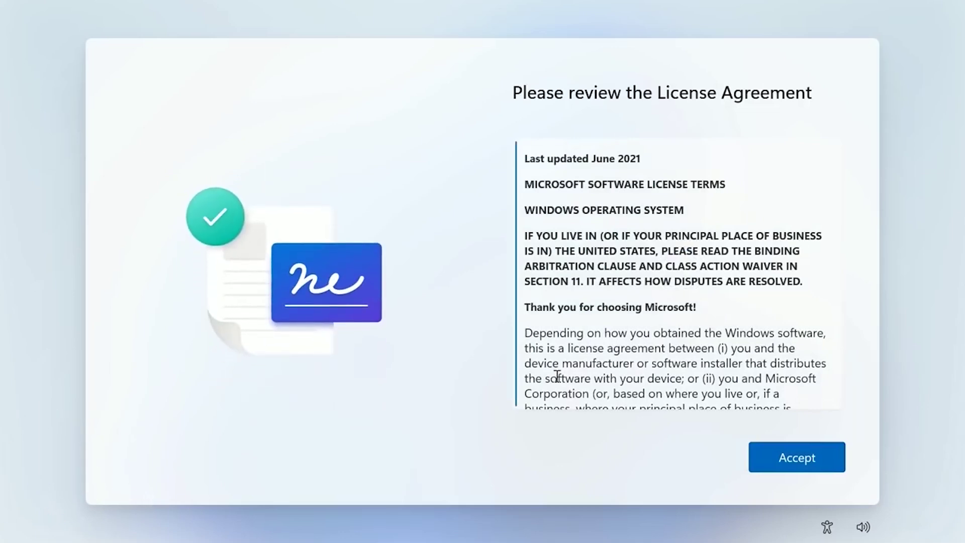
Accept the license agreement, then enter and confirm a PIN.
{"action": "left_click", "coordinate": [775, 455]}
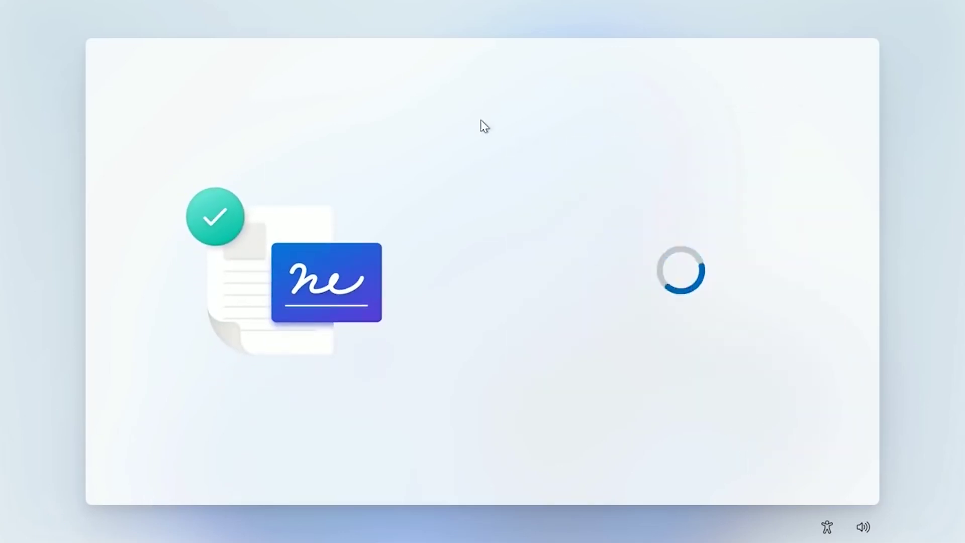
{"action": "type", "text": "12345"}
{"action": "key", "text": "Tab"}
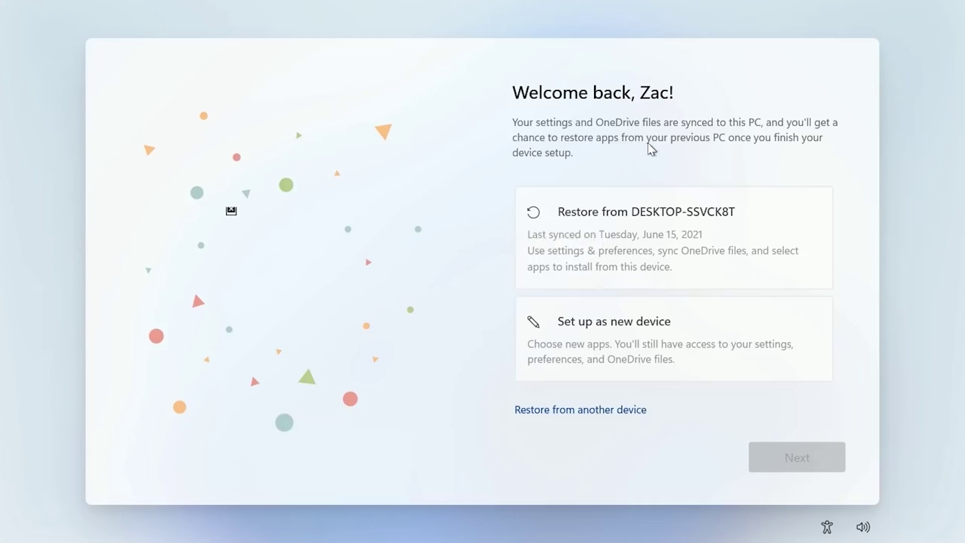
Restore settings from the previous PC DESKTOP-SSVCK8T and accept the privacy settings.
{"action": "left_click", "coordinate": [680, 250]}
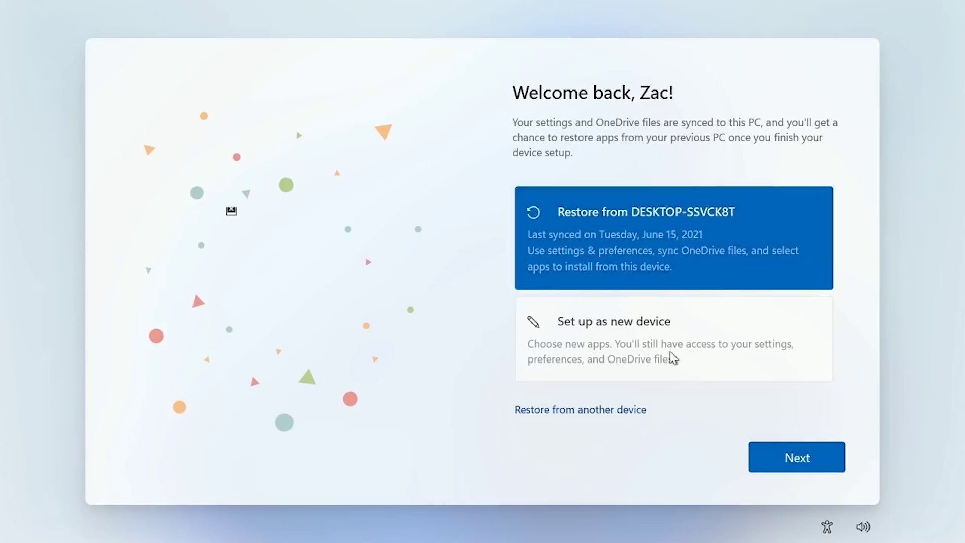
{"action": "left_click", "coordinate": [797, 459]}
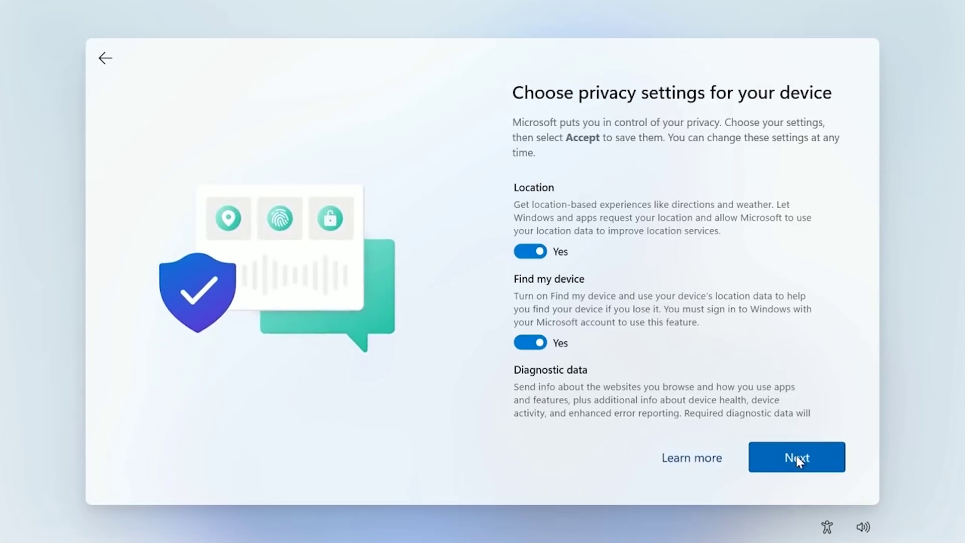
{"action": "left_click", "coordinate": [796, 456]}
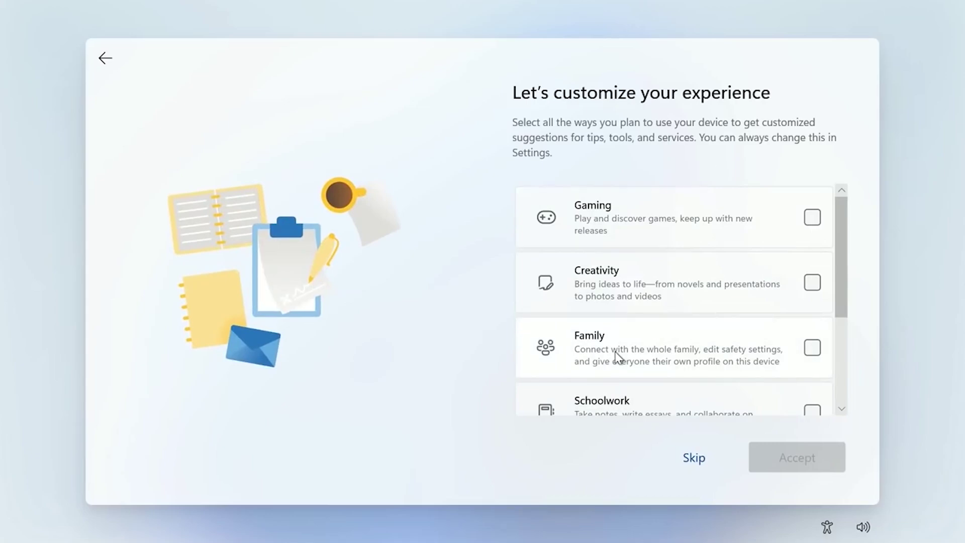
{"action": "scroll", "coordinate": [619, 357], "scroll_direction": "down", "scroll_amount": 2}
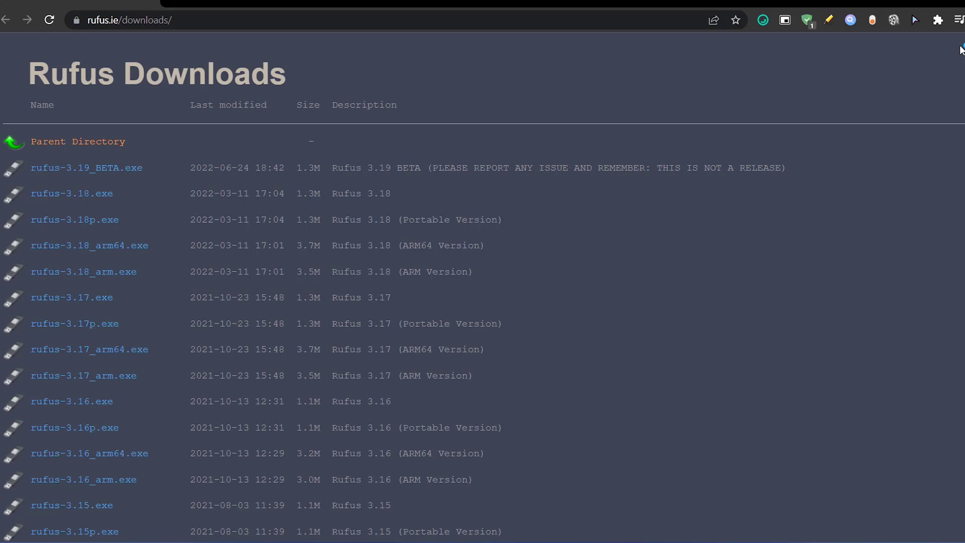
Download rufus-3.19_BETA.exe from rufus.ie/downloads and run it from the download shelf.
{"action": "scroll", "coordinate": [44, 437], "scroll_direction": "down", "scroll_amount": 15}
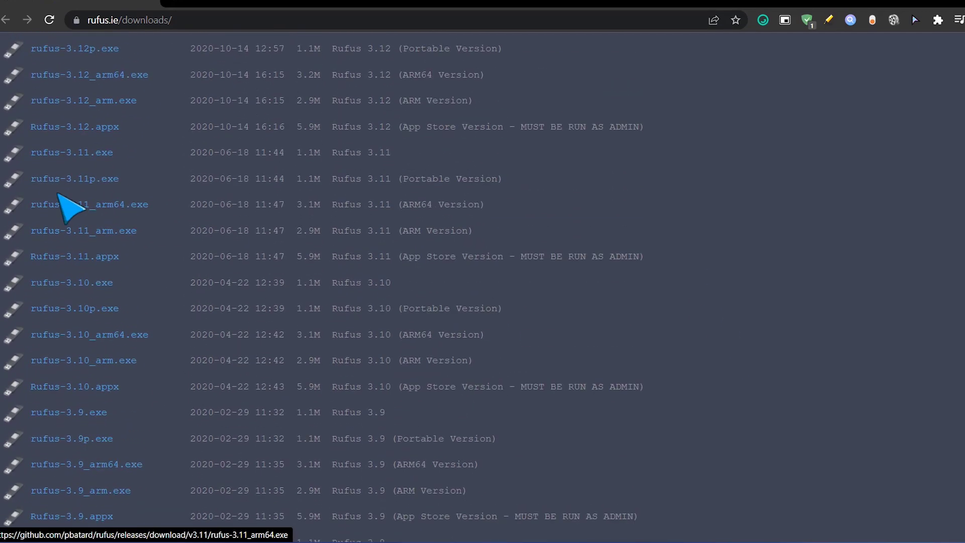
{"action": "scroll", "coordinate": [49, 205], "scroll_direction": "up", "scroll_amount": 15}
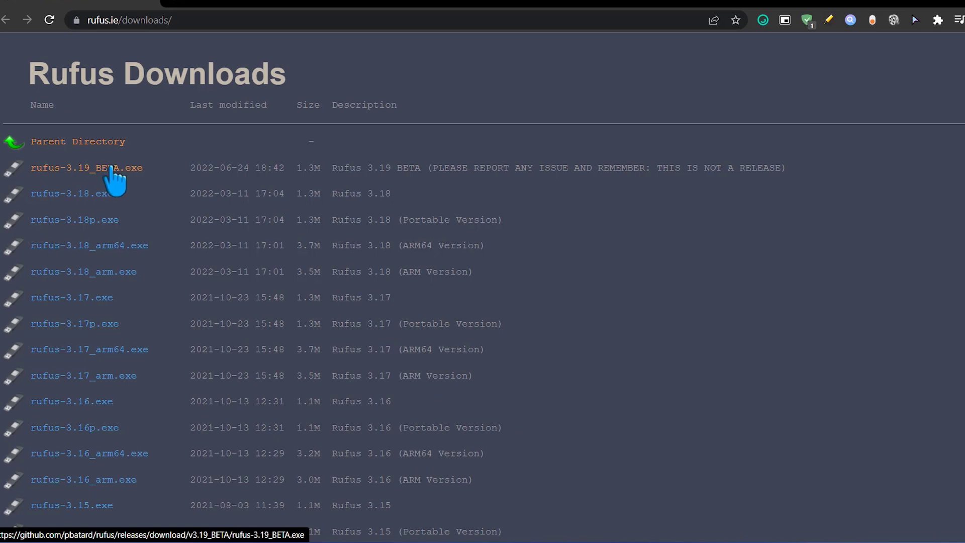
{"action": "left_click", "coordinate": [110, 168]}
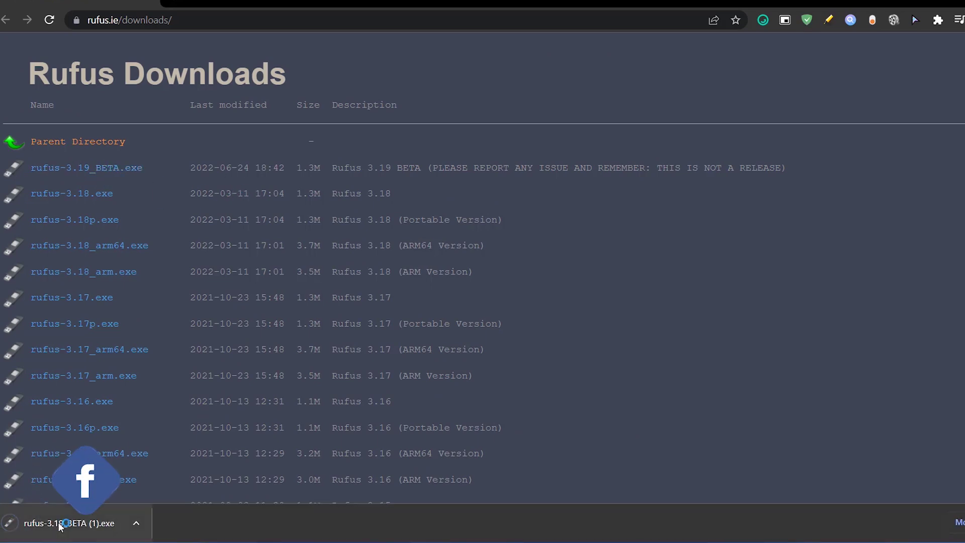
{"action": "left_click", "coordinate": [53, 533]}
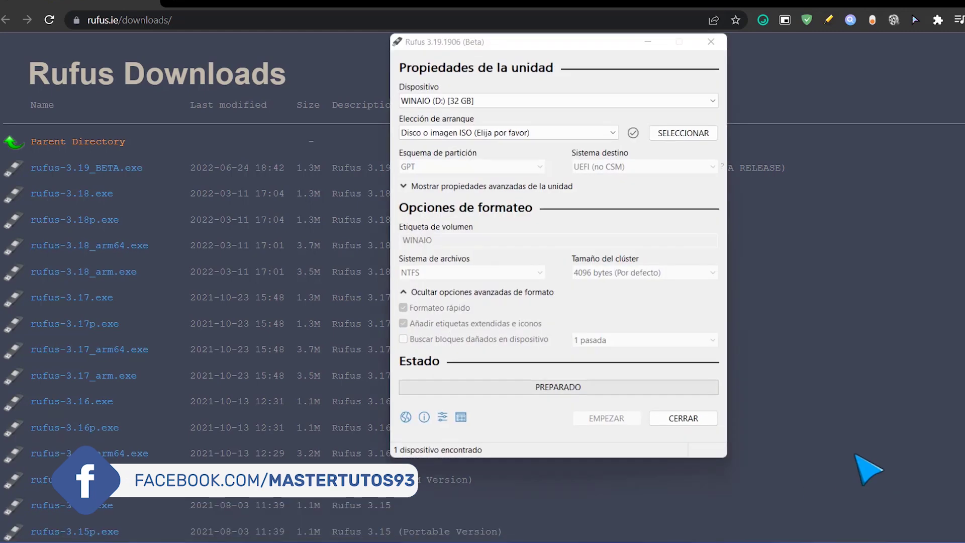
Load Win11_Spanish(Mexico)_x64.iso into Rufus for the 32 GB WINAIO drive.
{"action": "left_click_drag", "start_coordinate": [553, 49], "coordinate": [521, 60]}
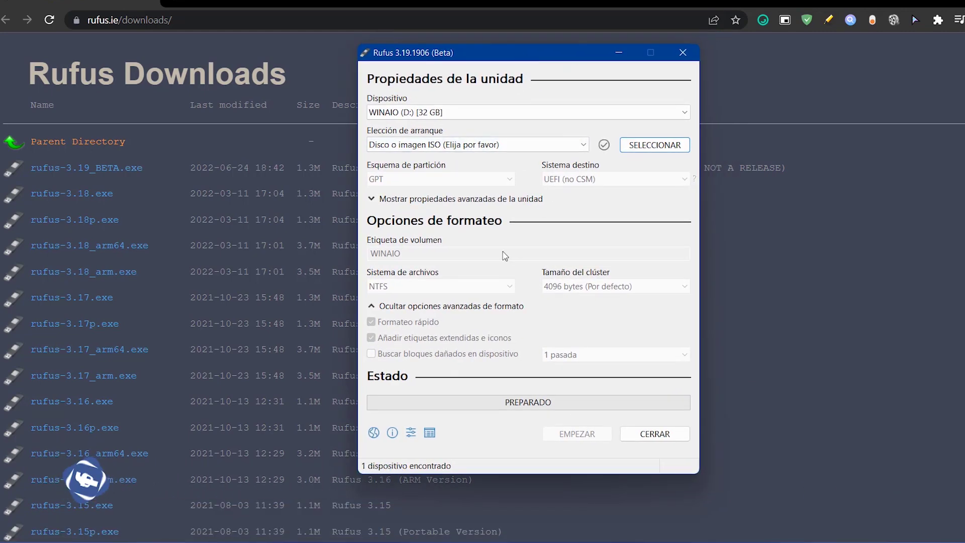
{"action": "left_click", "coordinate": [640, 146]}
{"action": "left_click_drag", "start_coordinate": [882, 389], "coordinate": [963, 503]}
{"action": "scroll", "coordinate": [654, 277], "scroll_direction": "down", "scroll_amount": 3}
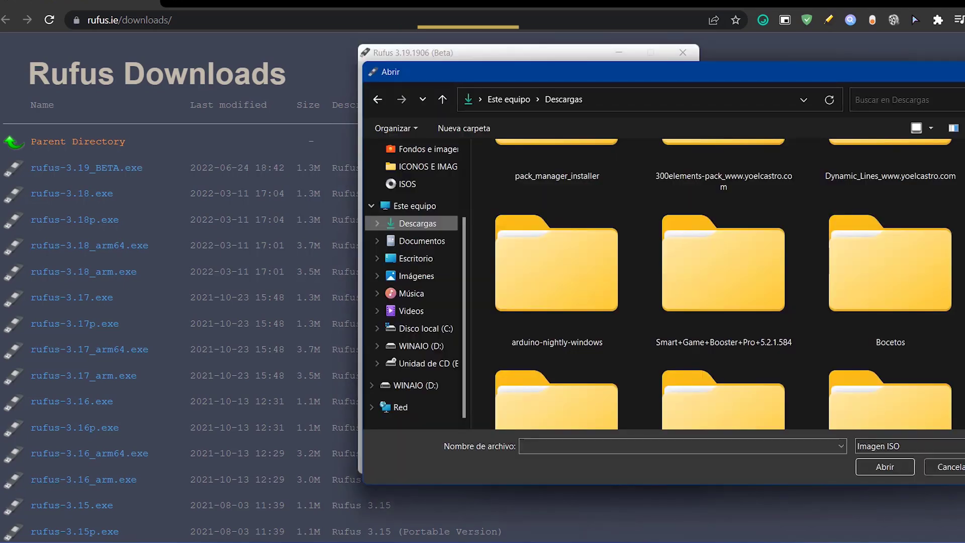
{"action": "scroll", "coordinate": [724, 281], "scroll_direction": "down", "scroll_amount": 5}
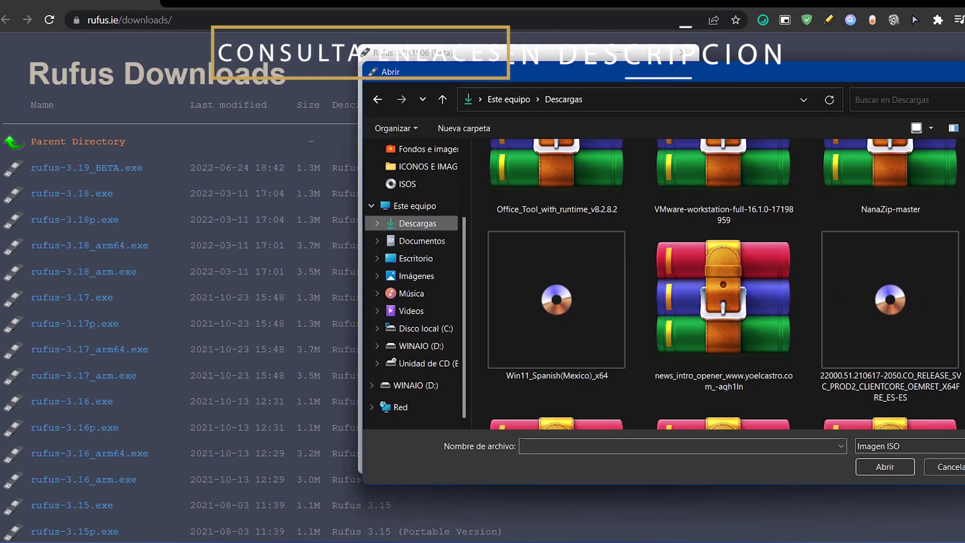
{"action": "double_click", "coordinate": [575, 239]}
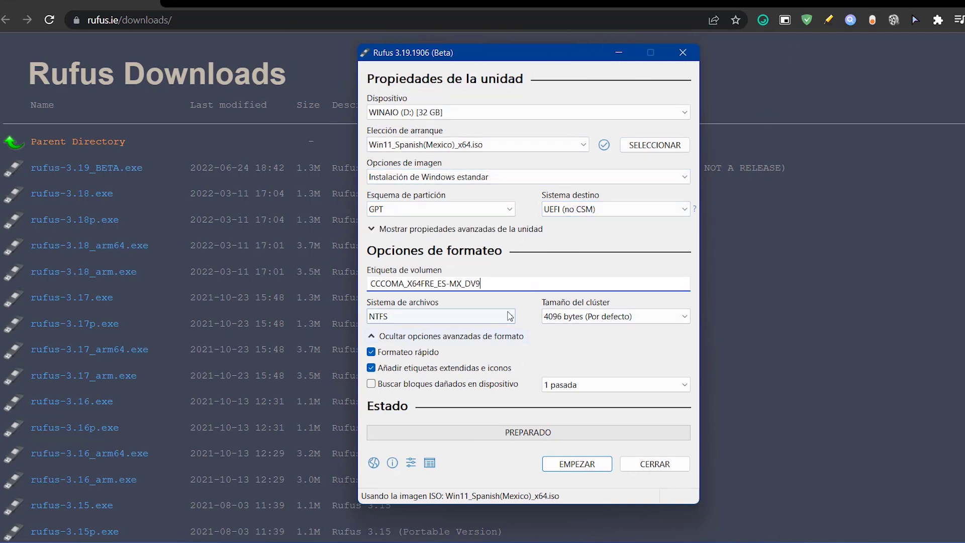
Set the bad-block check to 1 pass and start writing the ISO.
{"action": "left_click", "coordinate": [614, 385]}
{"action": "left_click", "coordinate": [578, 395]}
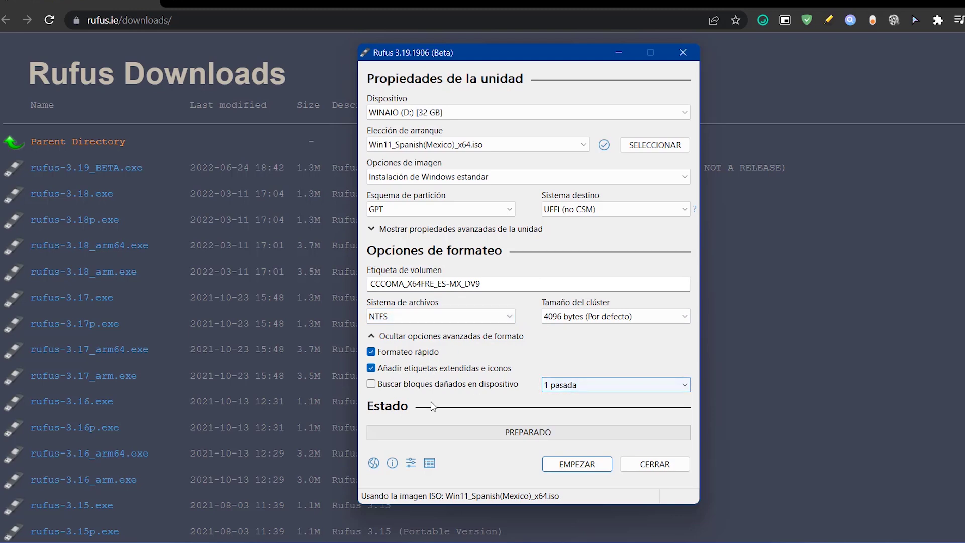
{"action": "left_click", "coordinate": [577, 464]}
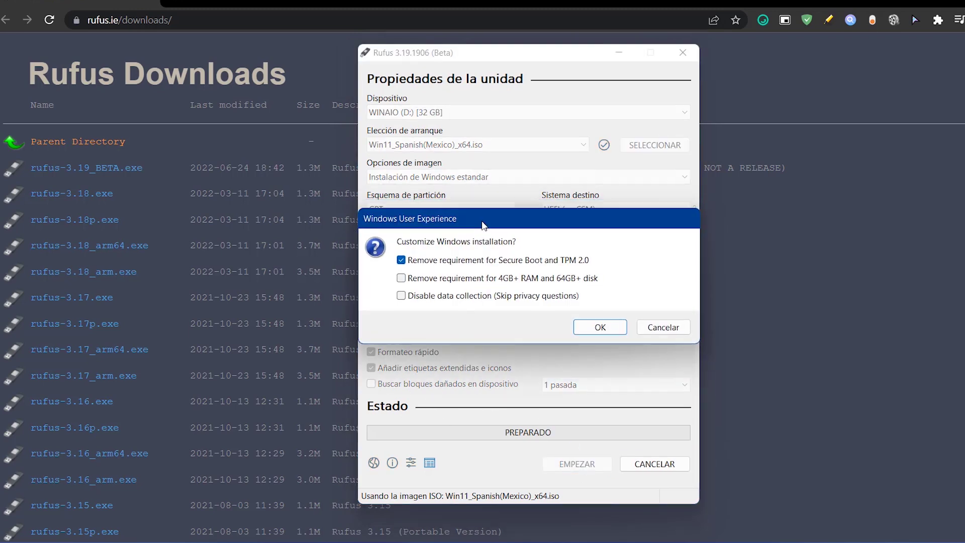
Confirm the requirement-bypass options and drive-erase warning so Rufus writes; tick Gaming in Setup.
{"action": "left_click_drag", "start_coordinate": [527, 232], "coordinate": [321, 238]}
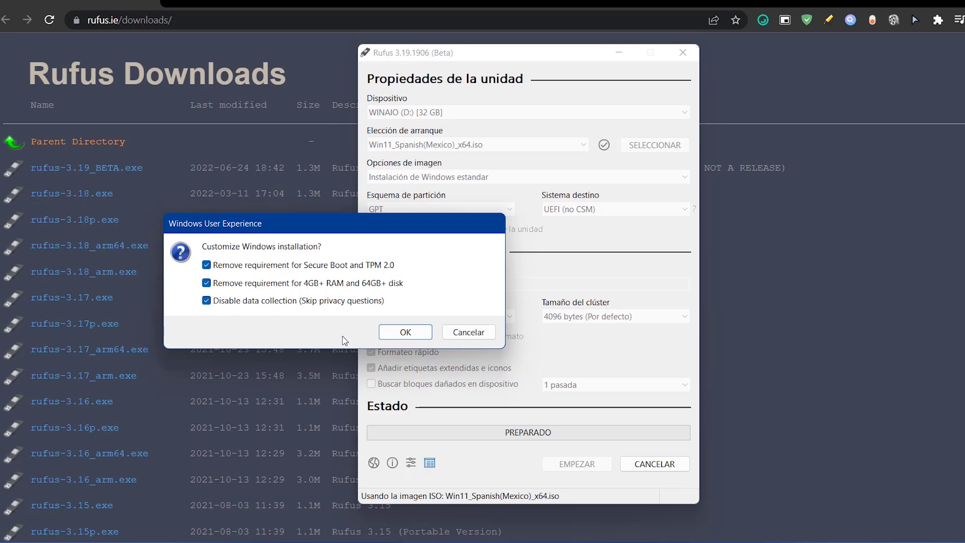
{"action": "left_click", "coordinate": [403, 333]}
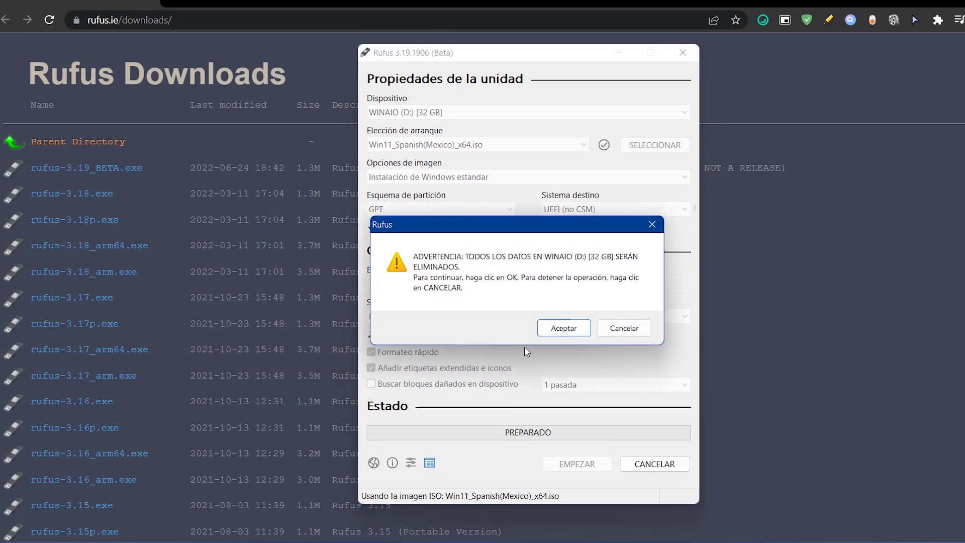
{"action": "left_click", "coordinate": [564, 329]}
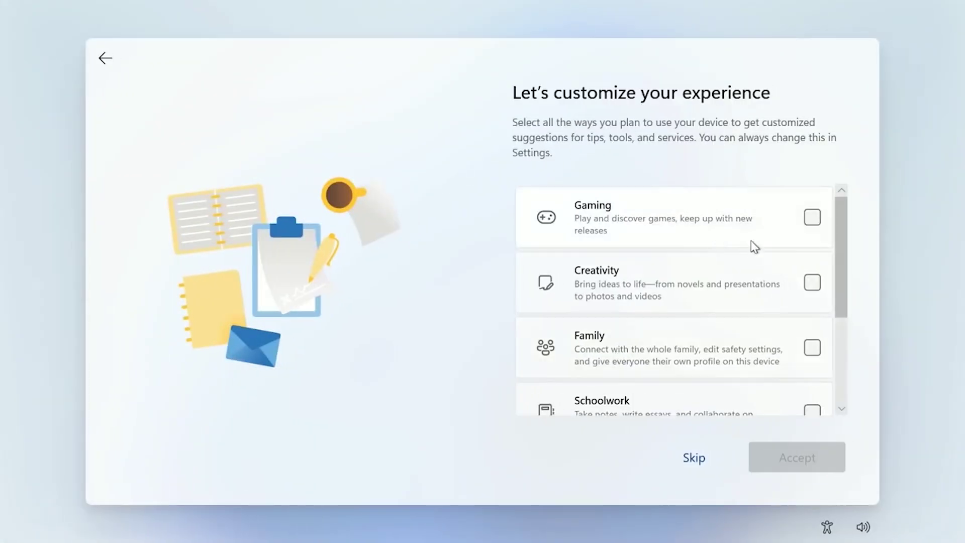
{"action": "left_click", "coordinate": [752, 220]}
Add Schoolwork and Creativity as device uses, accept them, and continue past OneDrive.
{"action": "scroll", "coordinate": [671, 345], "scroll_direction": "down", "scroll_amount": 1}
{"action": "left_click", "coordinate": [689, 381]}
{"action": "left_click", "coordinate": [616, 246]}
{"action": "scroll", "coordinate": [751, 277], "scroll_direction": "down", "scroll_amount": 2}
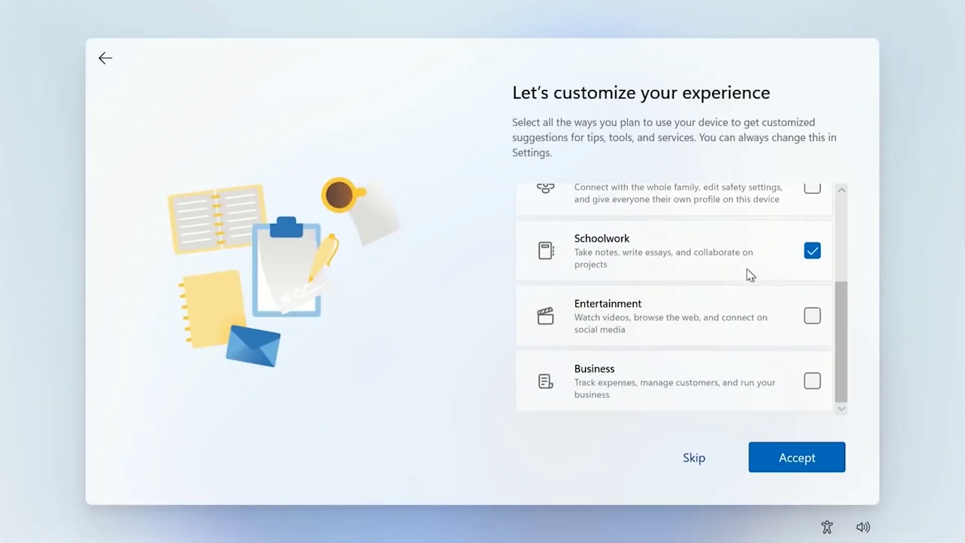
{"action": "left_click", "coordinate": [801, 457]}
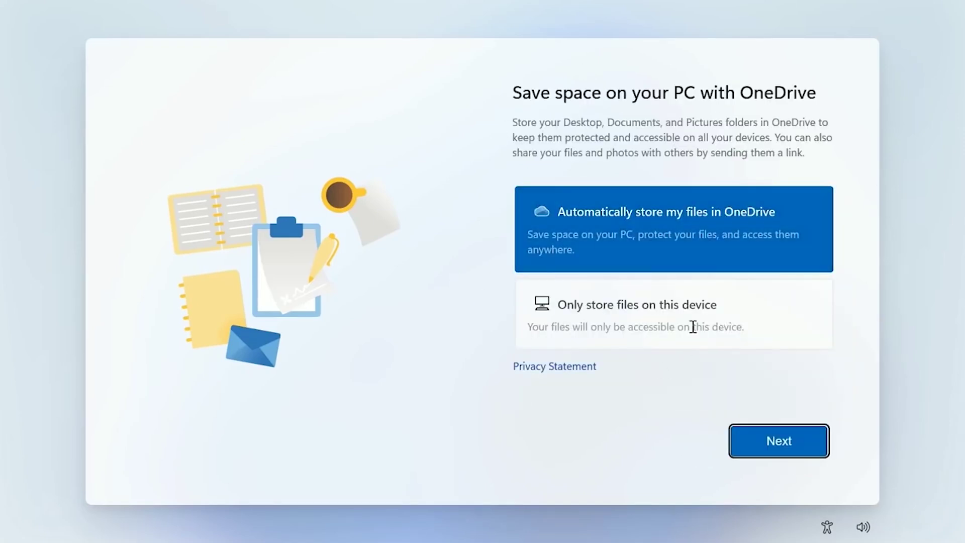
{"action": "left_click", "coordinate": [785, 447]}
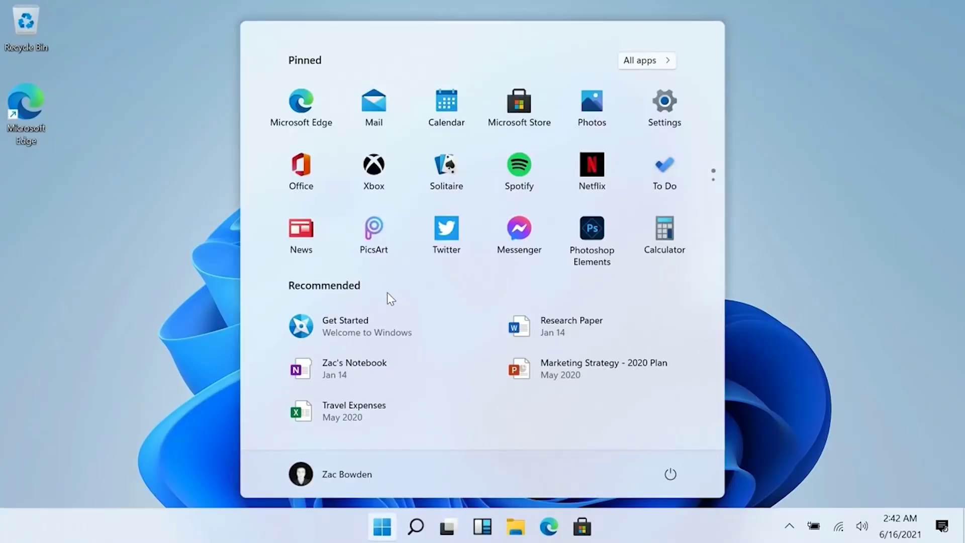
Run winver to check the Windows version, then show and hide the hidden tray icons.
{"action": "type", "text": "winver"}
{"action": "key", "text": "Return"}
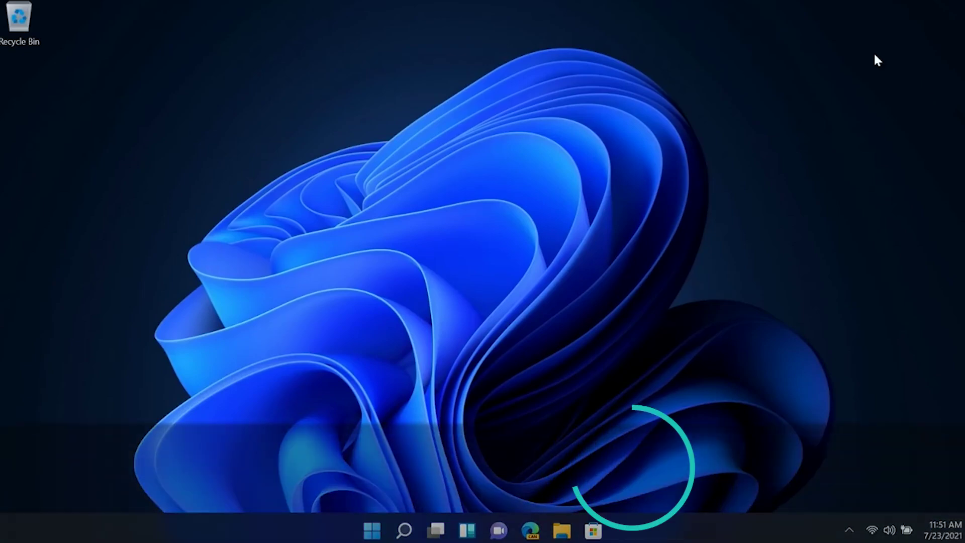
{"action": "left_click", "coordinate": [849, 530]}
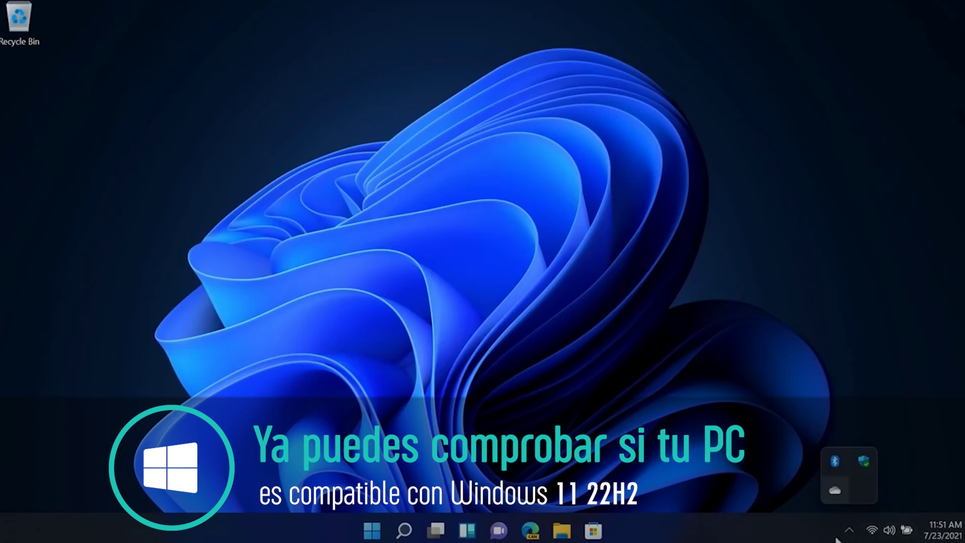
{"action": "left_click", "coordinate": [849, 530]}
View File Explorer's pinned and frequent folders, then open and minimize File Explorer.
{"action": "right_click", "coordinate": [561, 530]}
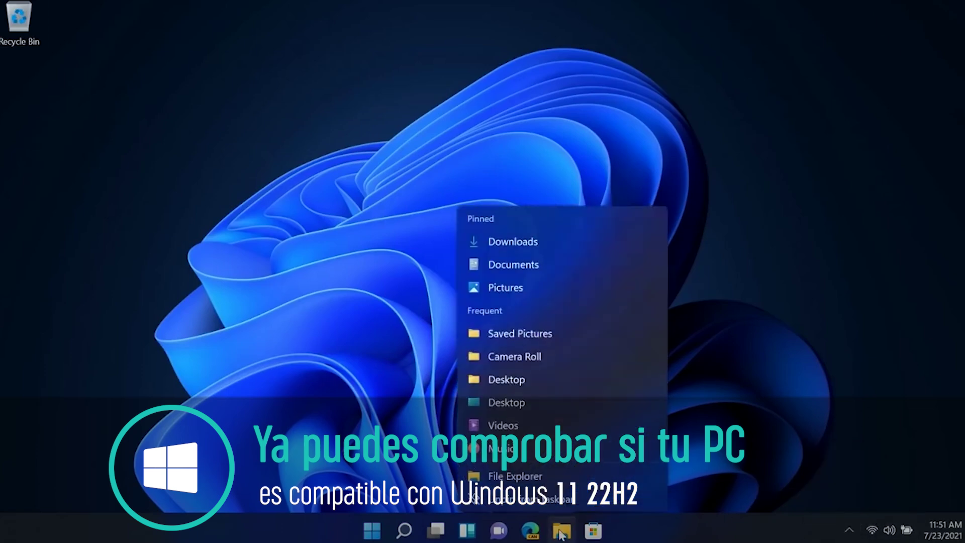
{"action": "left_click", "coordinate": [791, 300]}
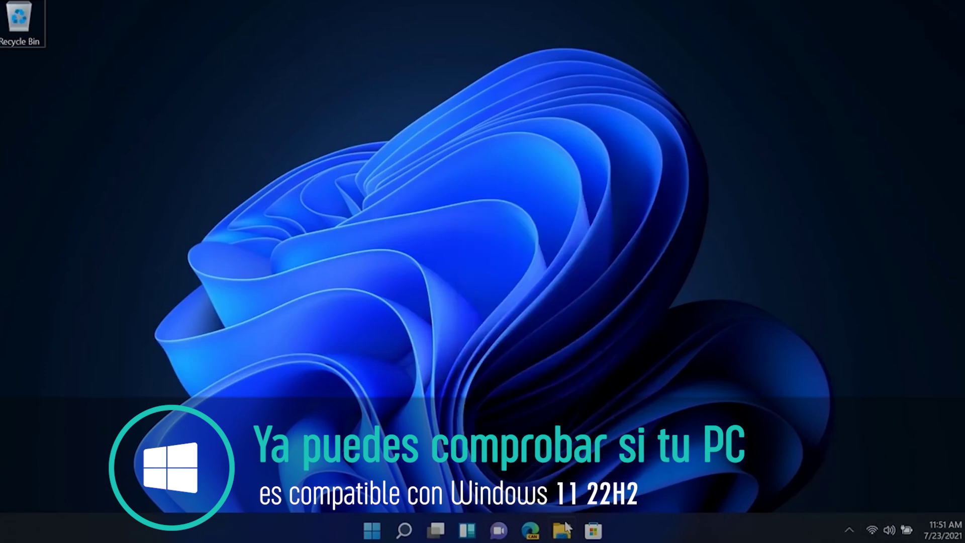
{"action": "left_click", "coordinate": [563, 529]}
{"action": "left_click", "coordinate": [817, 56]}
{"action": "mouse_move", "coordinate": [564, 534]}
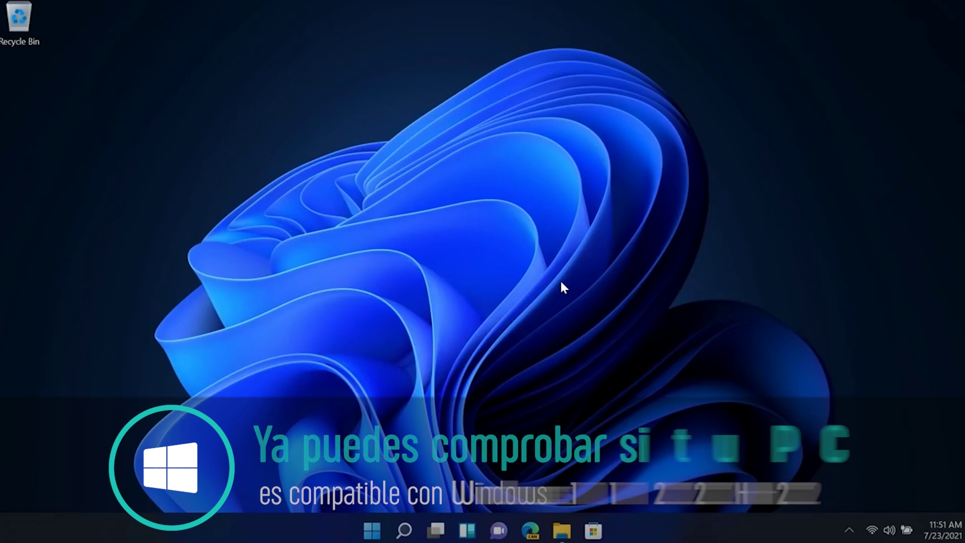
Raise the volume to 100 and open the notifications panel with the calendar collapsed.
{"action": "key", "text": "XF86AudioRaiseVolume"}
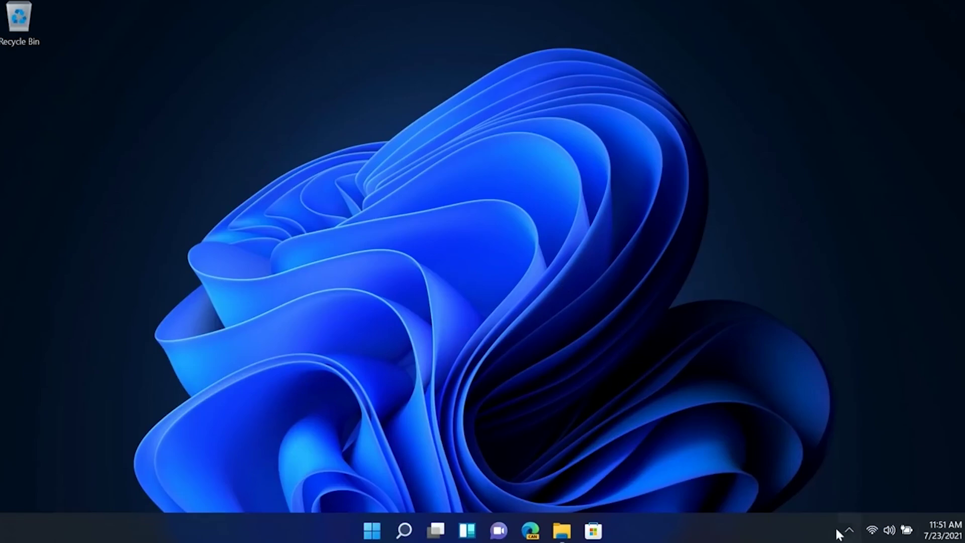
{"action": "left_click", "coordinate": [943, 530]}
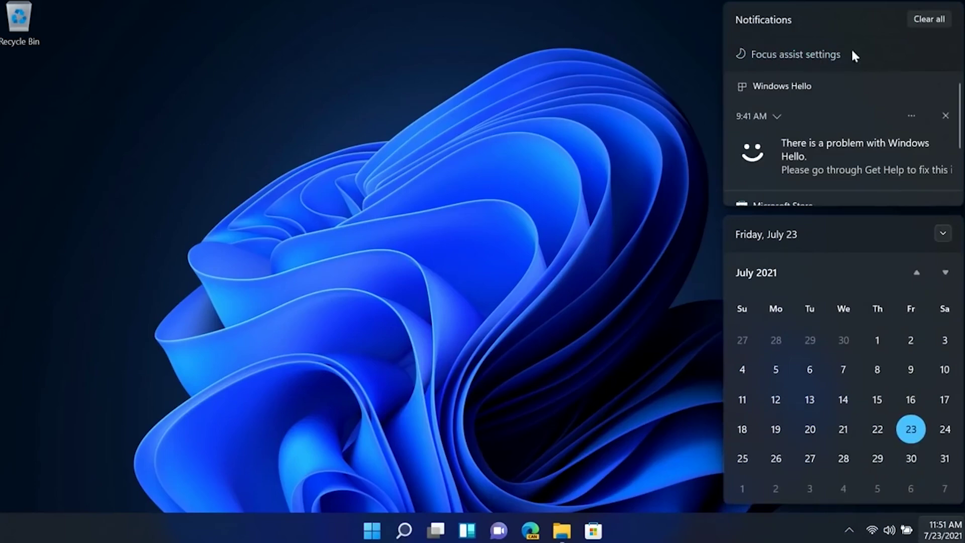
{"action": "left_click", "coordinate": [943, 233]}
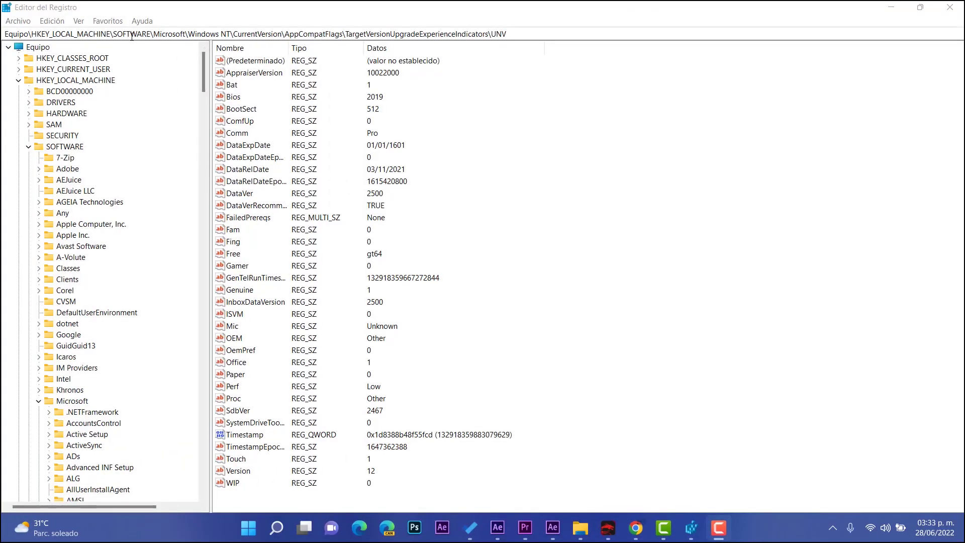
Expand HKEY_LOCAL_MACHINE\SOFTWARE\Microsoft and scroll the key tree down to Windows NT.
{"action": "left_click", "coordinate": [89, 80]}
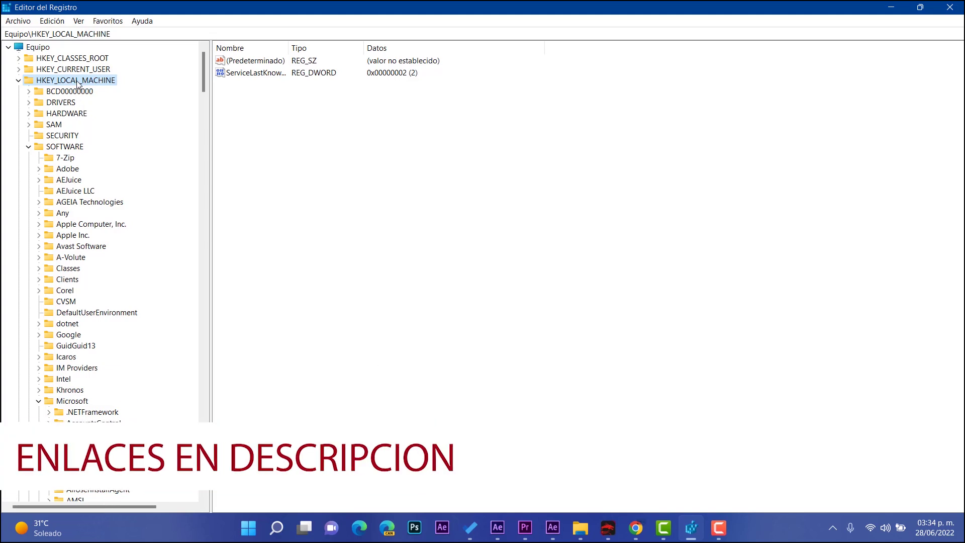
{"action": "left_click", "coordinate": [67, 147]}
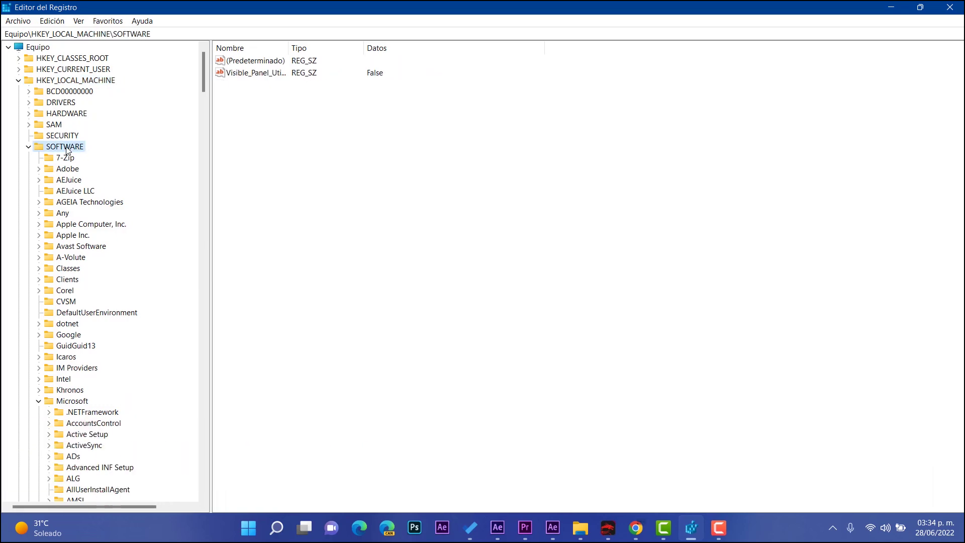
{"action": "scroll", "coordinate": [94, 176], "scroll_direction": "down", "scroll_amount": 5}
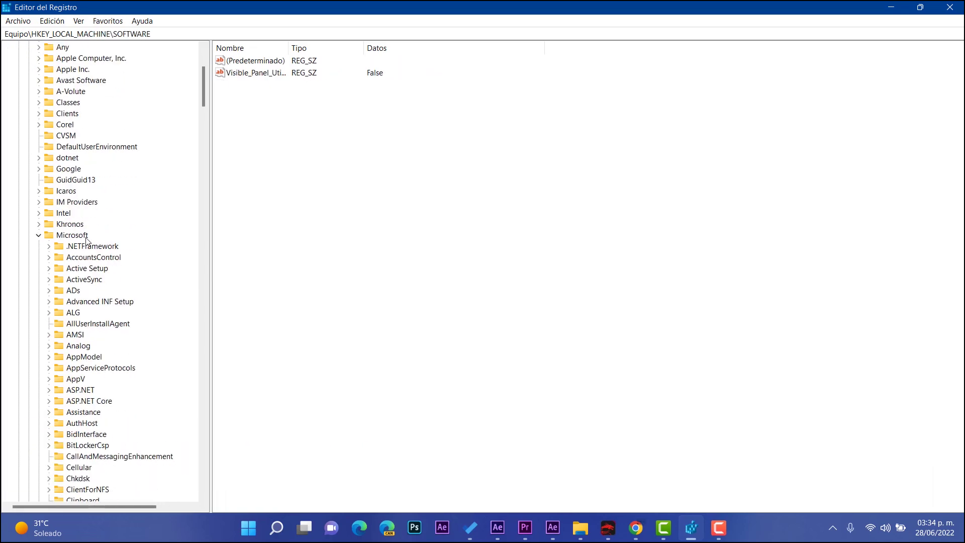
{"action": "left_click", "coordinate": [88, 233]}
{"action": "scroll", "coordinate": [88, 230], "scroll_direction": "down", "scroll_amount": 1}
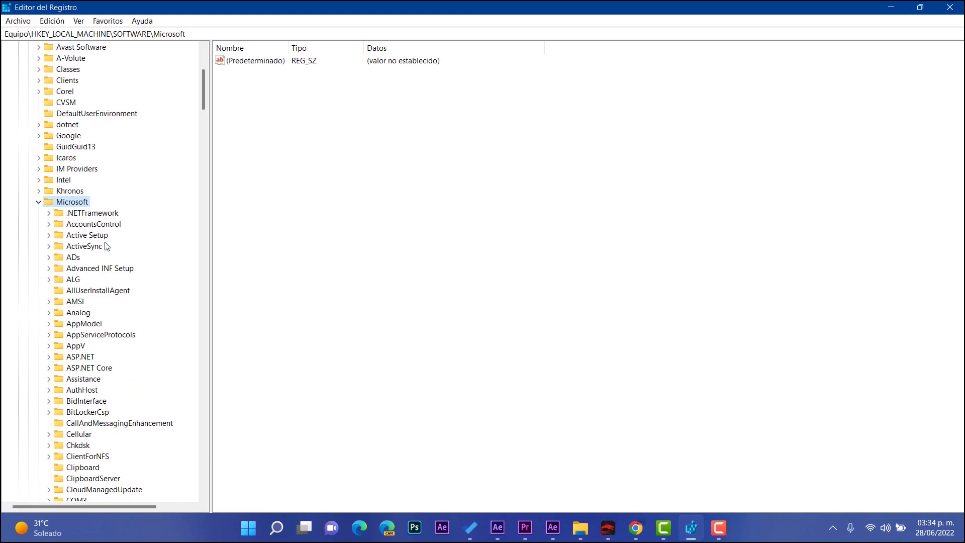
{"action": "scroll", "coordinate": [106, 245], "scroll_direction": "down", "scroll_amount": 3}
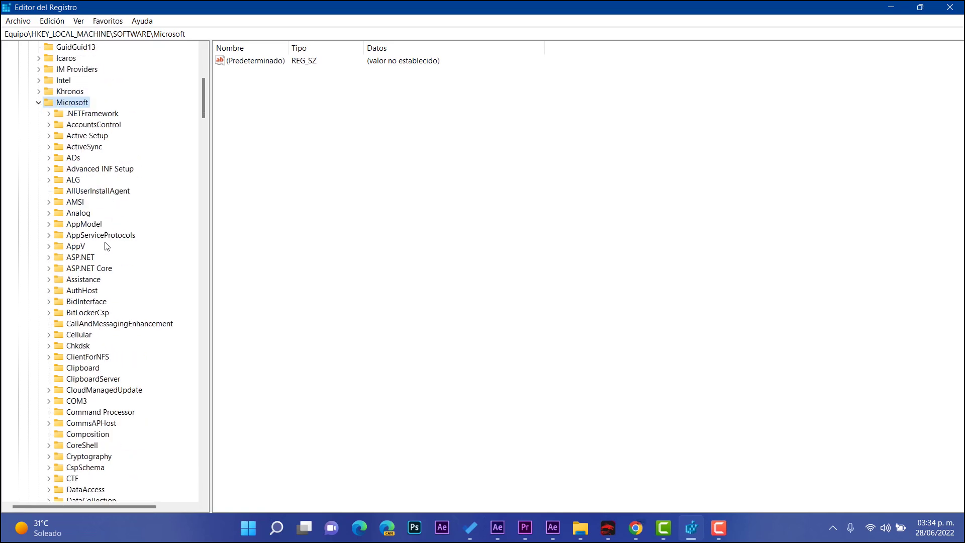
{"action": "scroll", "coordinate": [106, 246], "scroll_direction": "down", "scroll_amount": 5}
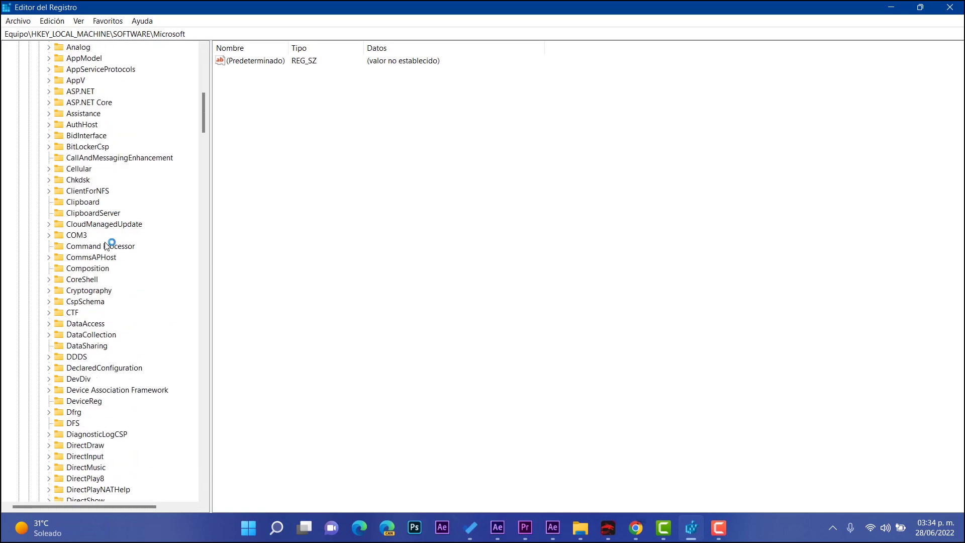
{"action": "scroll", "coordinate": [106, 246], "scroll_direction": "down", "scroll_amount": 20}
{"action": "scroll", "coordinate": [107, 246], "scroll_direction": "down", "scroll_amount": 20}
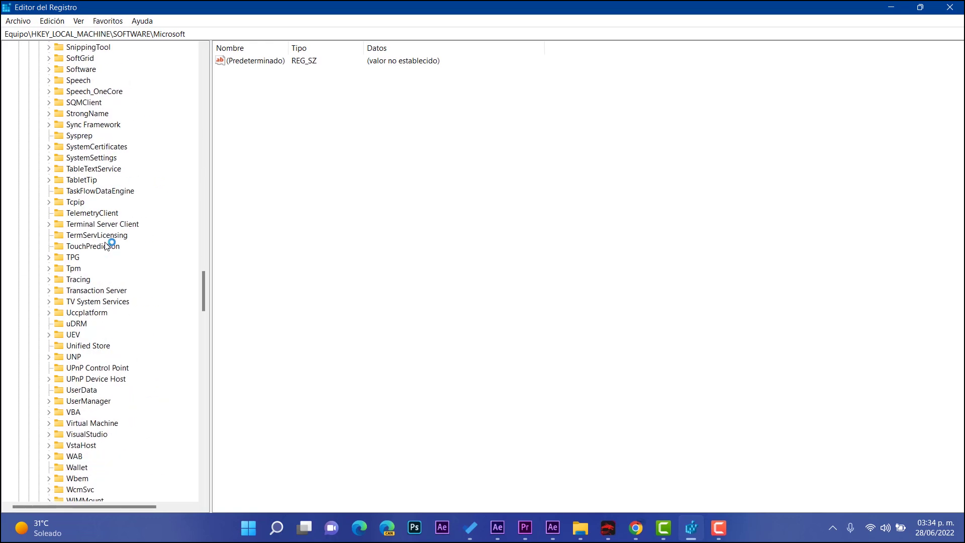
{"action": "left_click_drag", "start_coordinate": [205, 291], "coordinate": [202, 332]}
Navigate Windows NT > CurrentVersion > AppCompatFlags > TargetVersionUpgradeExperienceIndicators.
{"action": "left_click", "coordinate": [85, 125]}
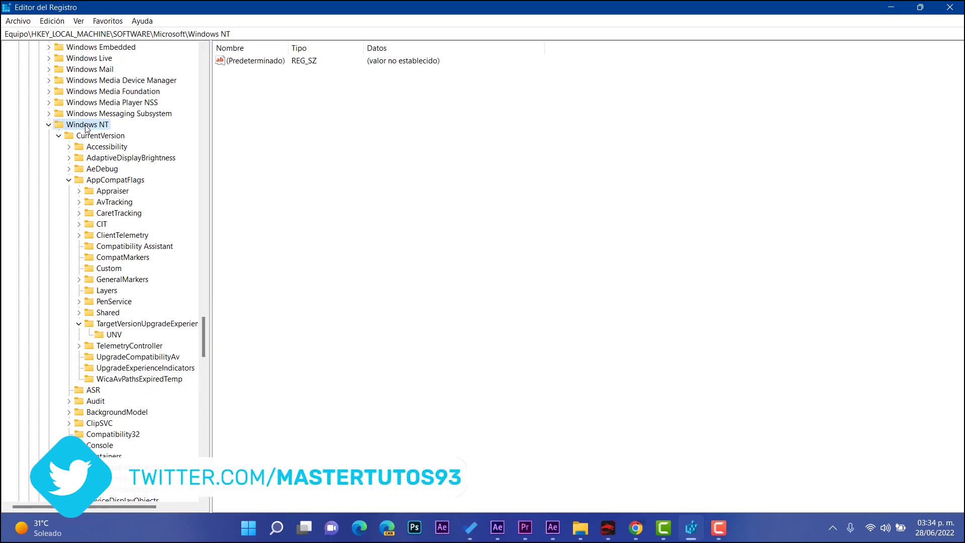
{"action": "left_click", "coordinate": [89, 135]}
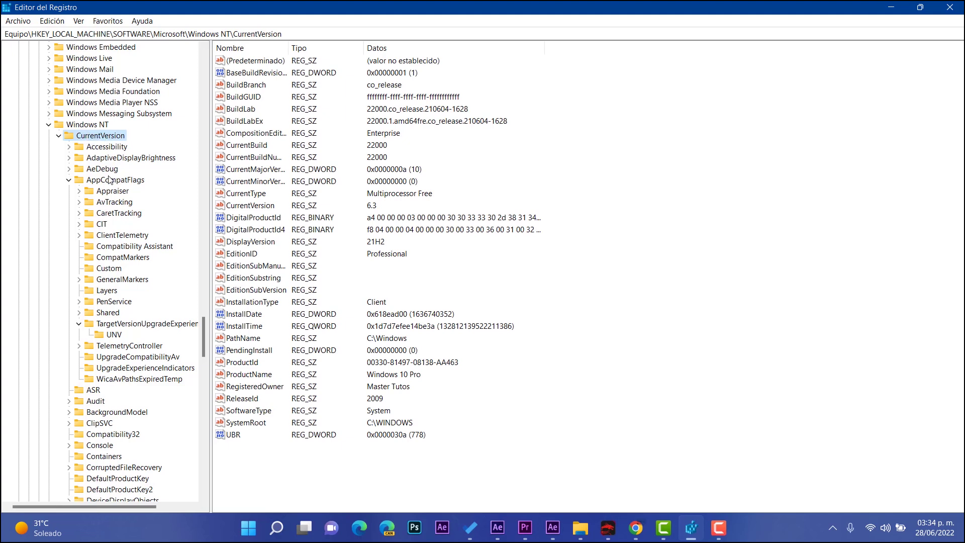
{"action": "left_click", "coordinate": [111, 180]}
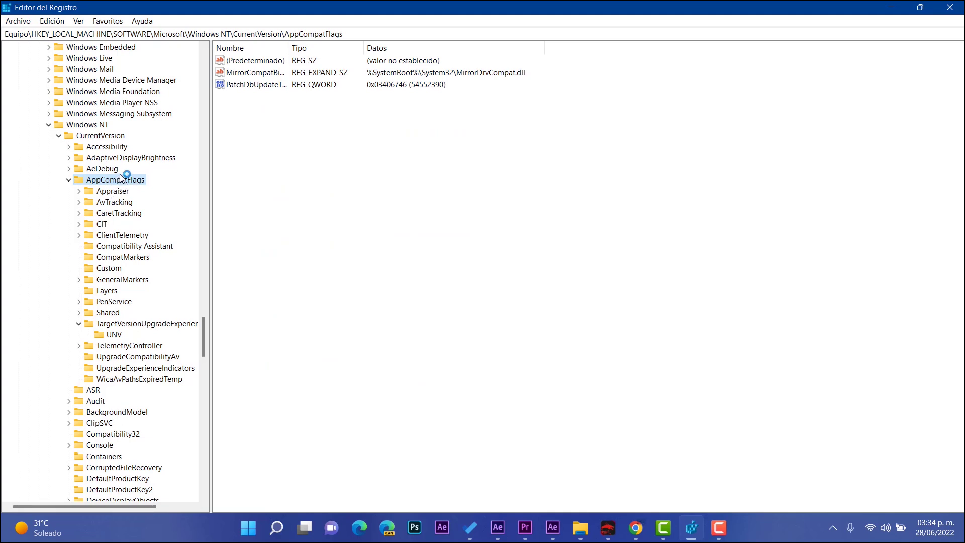
{"action": "left_click", "coordinate": [113, 324]}
Open the (Predeterminado) value, close it unchanged, and view the UNV key's values.
{"action": "double_click", "coordinate": [243, 62]}
{"action": "left_click", "coordinate": [279, 62]}
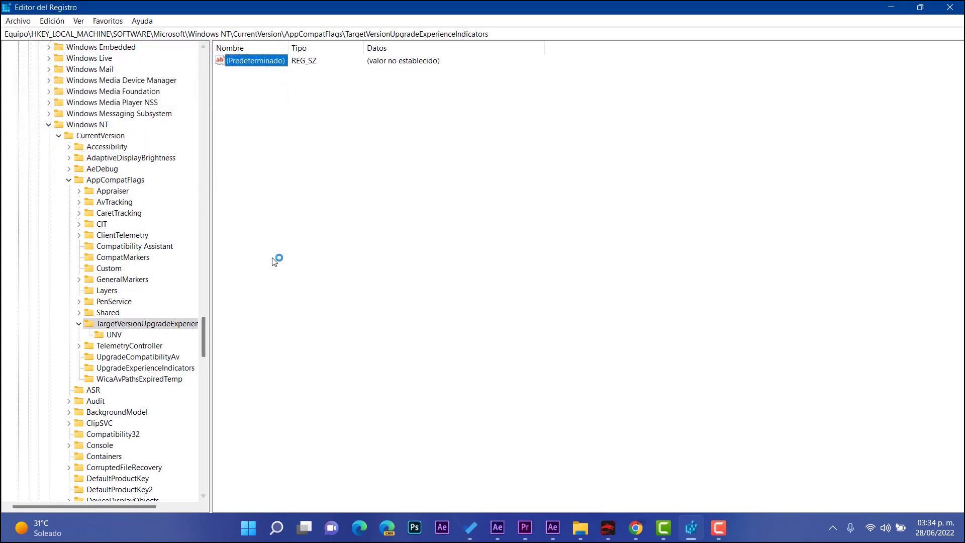
{"action": "left_click", "coordinate": [144, 336]}
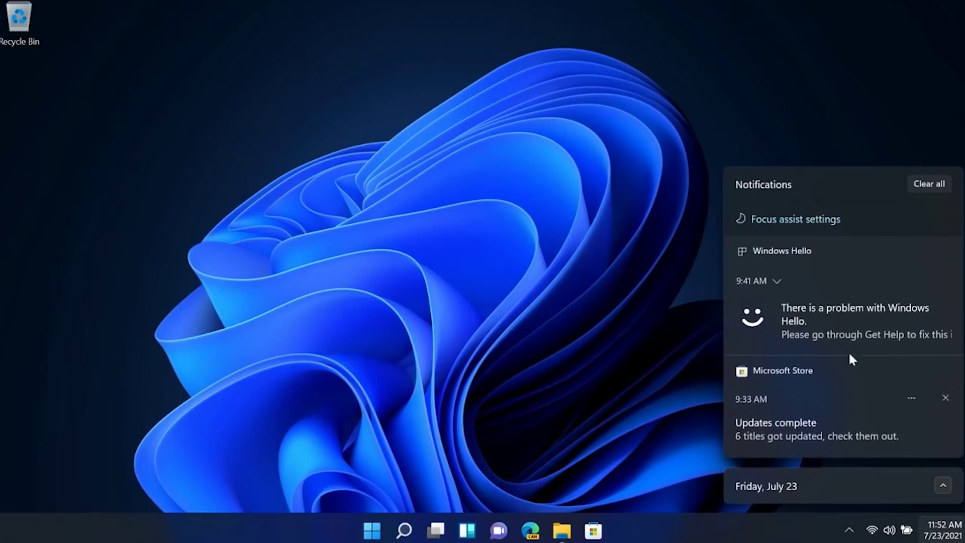
Clear all notifications, then view Task View, the Start menu and the Windows search panel.
{"action": "left_click", "coordinate": [938, 184]}
{"action": "left_click", "coordinate": [436, 531]}
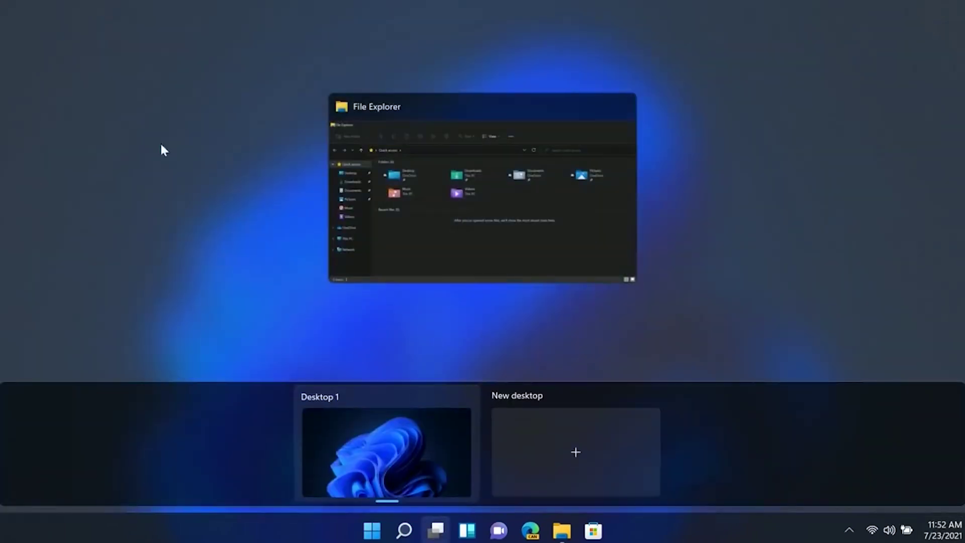
{"action": "left_click", "coordinate": [586, 309]}
{"action": "key", "text": "super"}
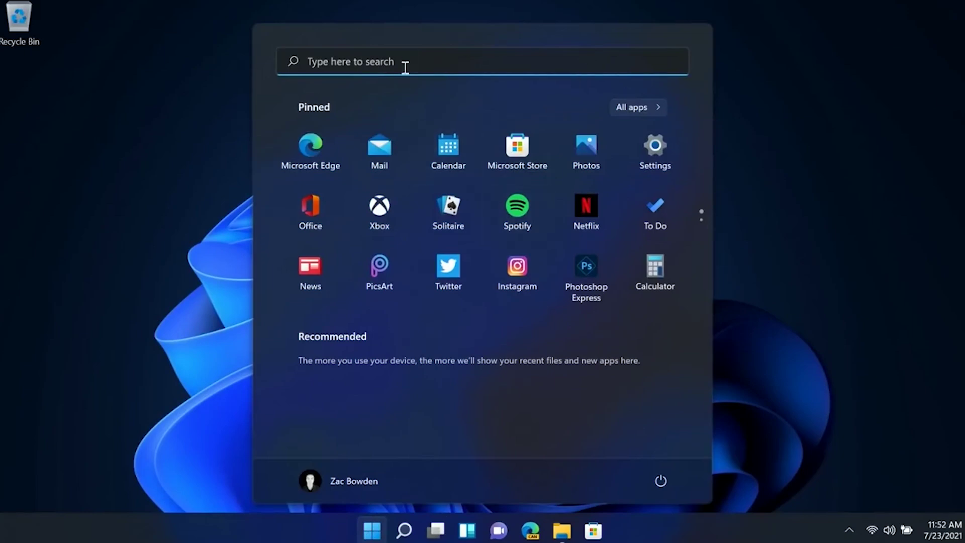
{"action": "left_click", "coordinate": [369, 60]}
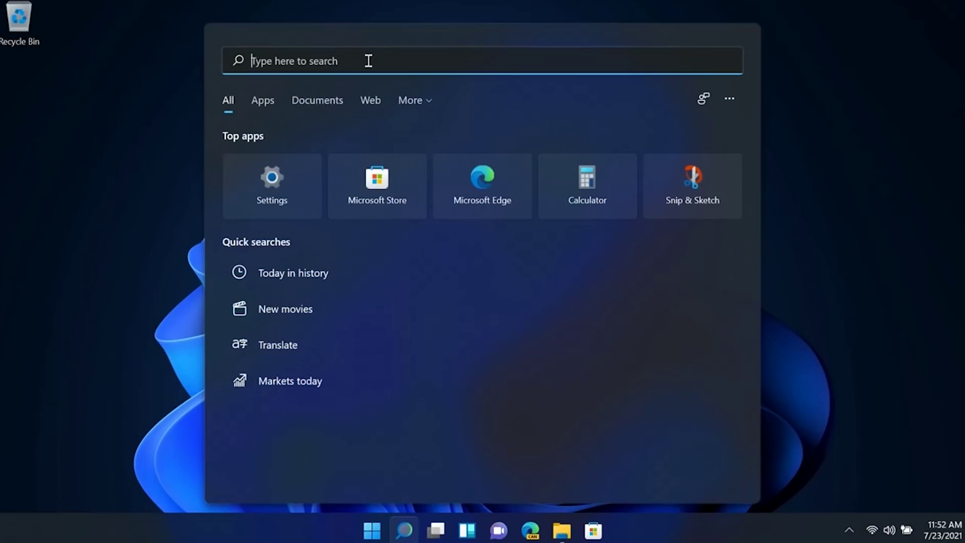
{"action": "left_click", "coordinate": [836, 194]}
{"action": "key", "text": "super"}
{"action": "left_click", "coordinate": [459, 62]}
In Widgets, cycle the entertainment card through titles and back to Wonder Woman 1984.
{"action": "left_click", "coordinate": [467, 535]}
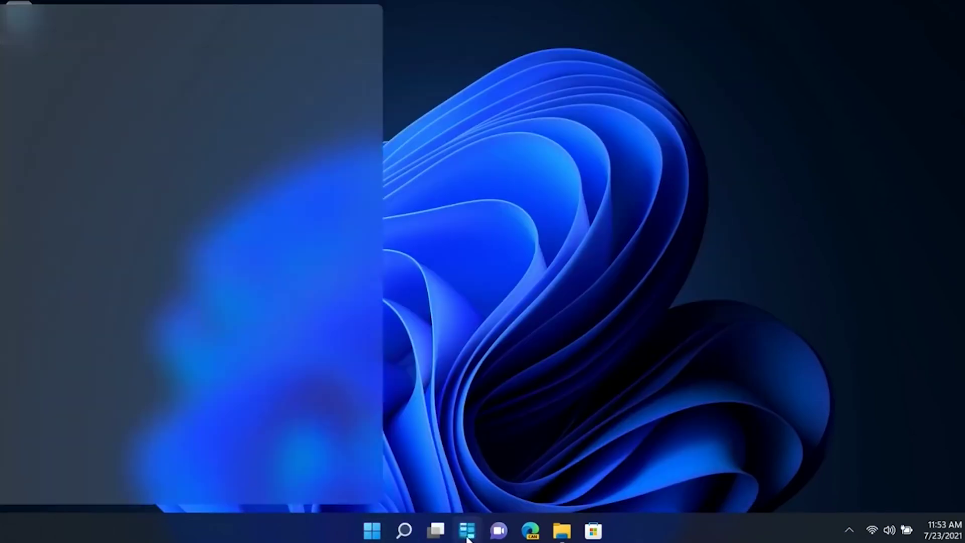
{"action": "scroll", "coordinate": [156, 352], "scroll_direction": "down", "scroll_amount": 2}
{"action": "left_click", "coordinate": [208, 301]}
{"action": "left_click", "coordinate": [209, 300]}
{"action": "left_click", "coordinate": [209, 234]}
{"action": "left_click", "coordinate": [209, 234]}
{"action": "left_click", "coordinate": [208, 297]}
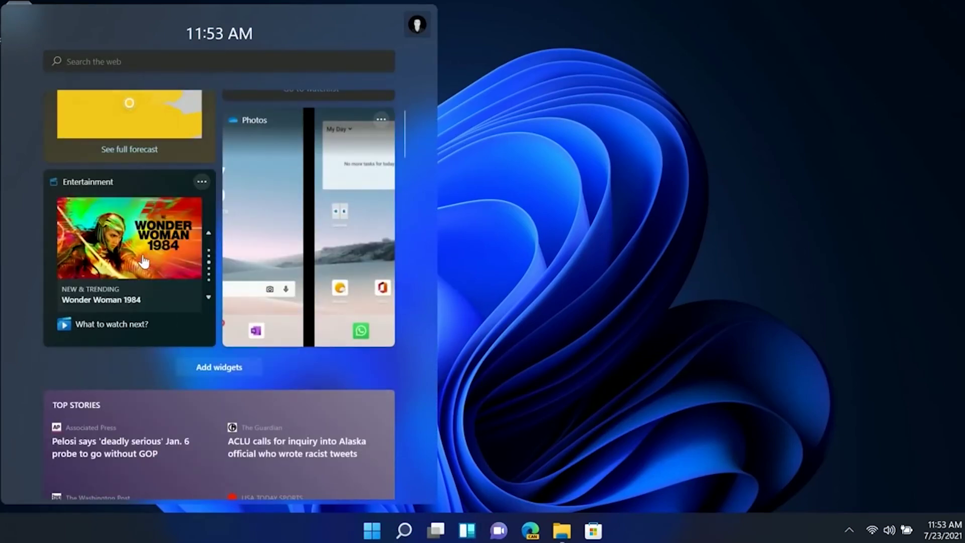
Browse Store pages for Wonder Woman 1984, WhatsApp Desktop and iTunes, then open a new Edge tab.
{"action": "left_click", "coordinate": [144, 260]}
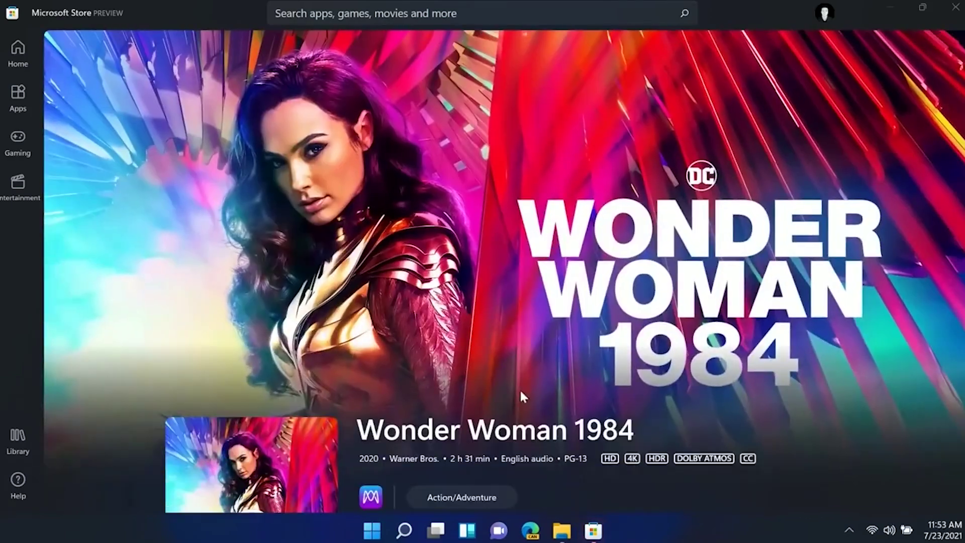
{"action": "left_click", "coordinate": [21, 50]}
{"action": "scroll", "coordinate": [237, 242], "scroll_direction": "down", "scroll_amount": 10}
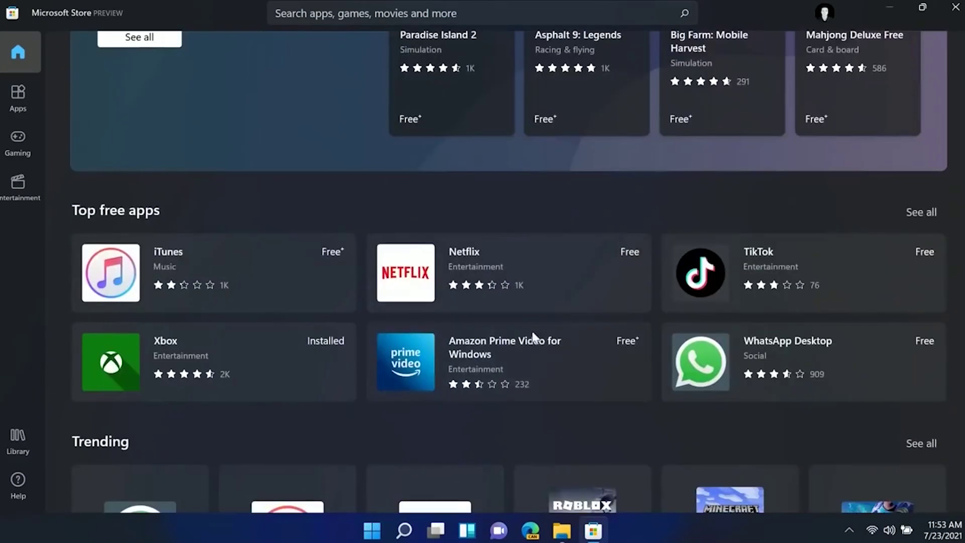
{"action": "left_click", "coordinate": [757, 361]}
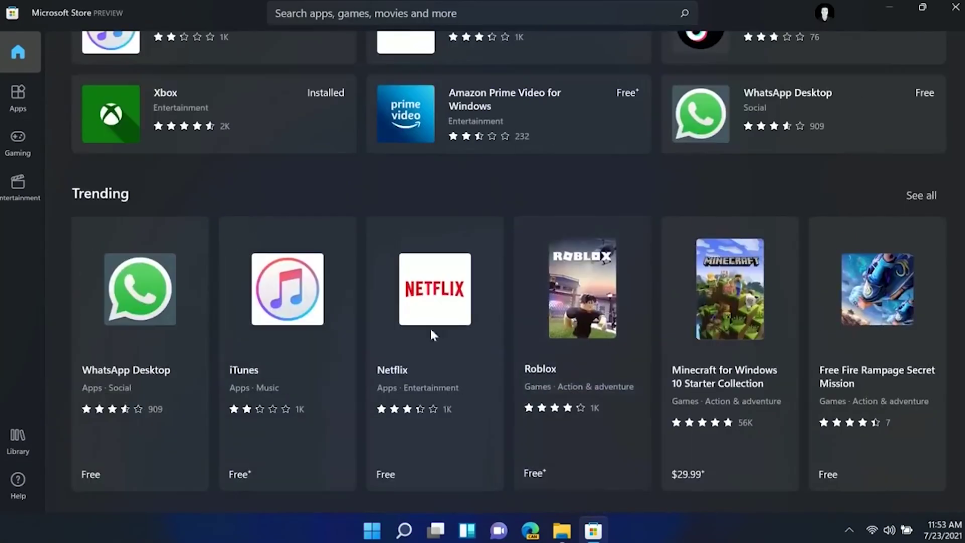
{"action": "left_click", "coordinate": [243, 343]}
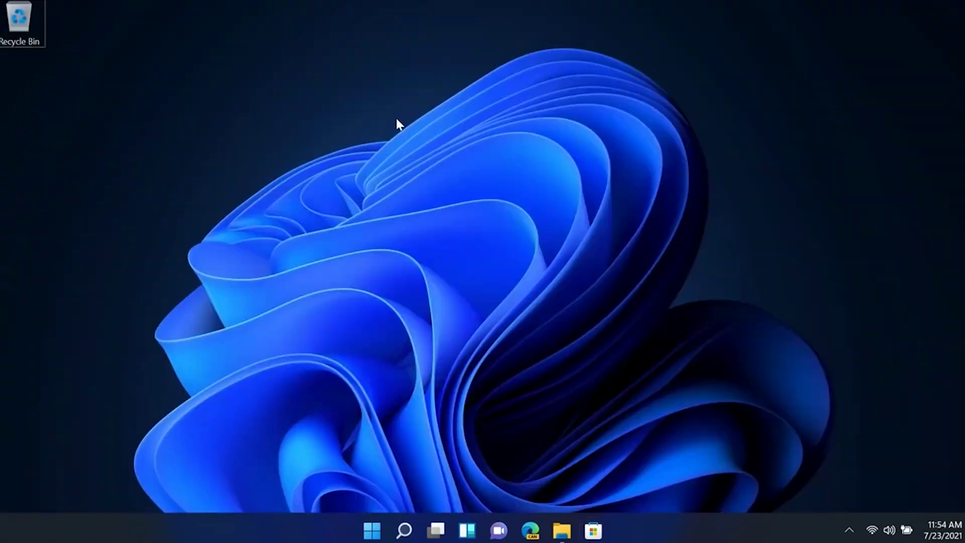
{"action": "left_click", "coordinate": [531, 532]}
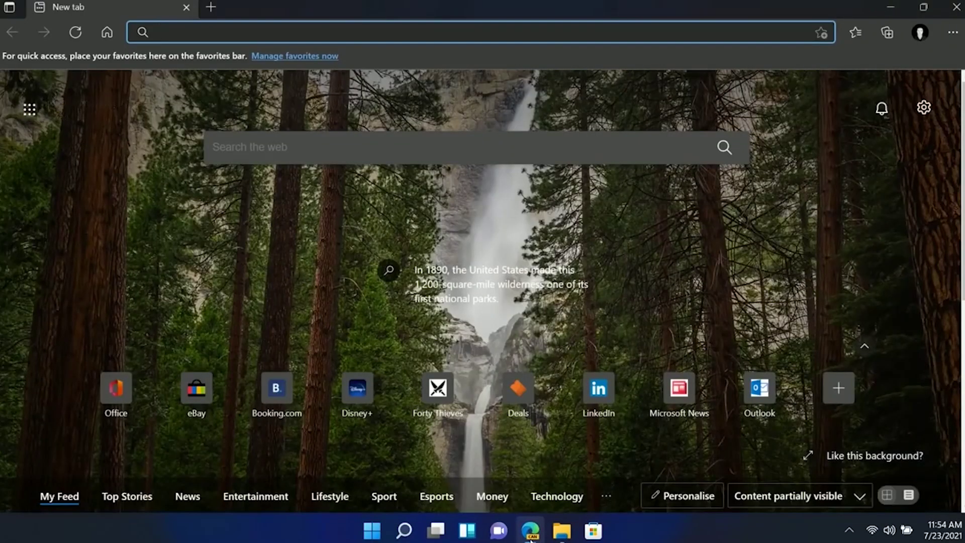
Restore the maximised Edge window and drag it down over the desktop.
{"action": "right_click", "coordinate": [312, 107]}
{"action": "right_click", "coordinate": [346, 98]}
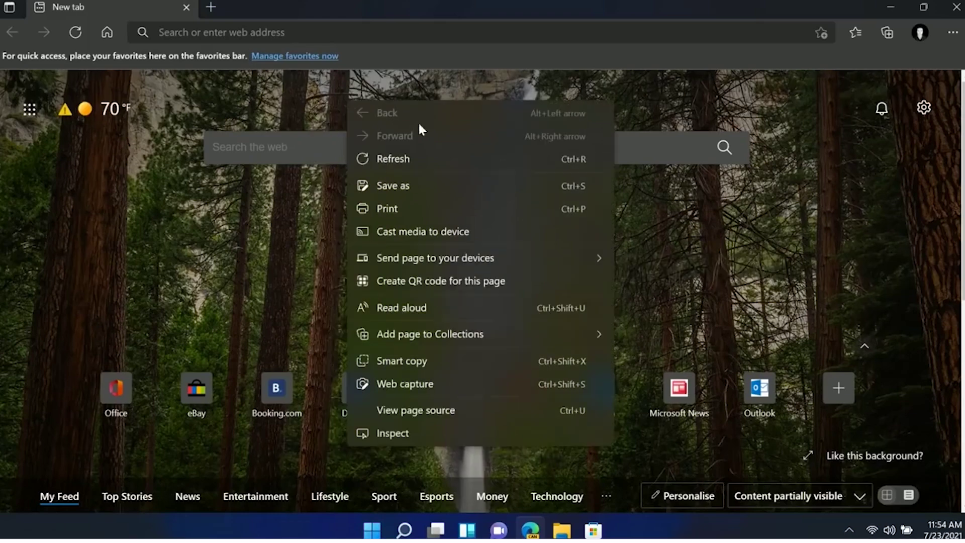
{"action": "key", "text": "Escape"}
{"action": "left_click_drag", "start_coordinate": [498, 7], "coordinate": [478, 51]}
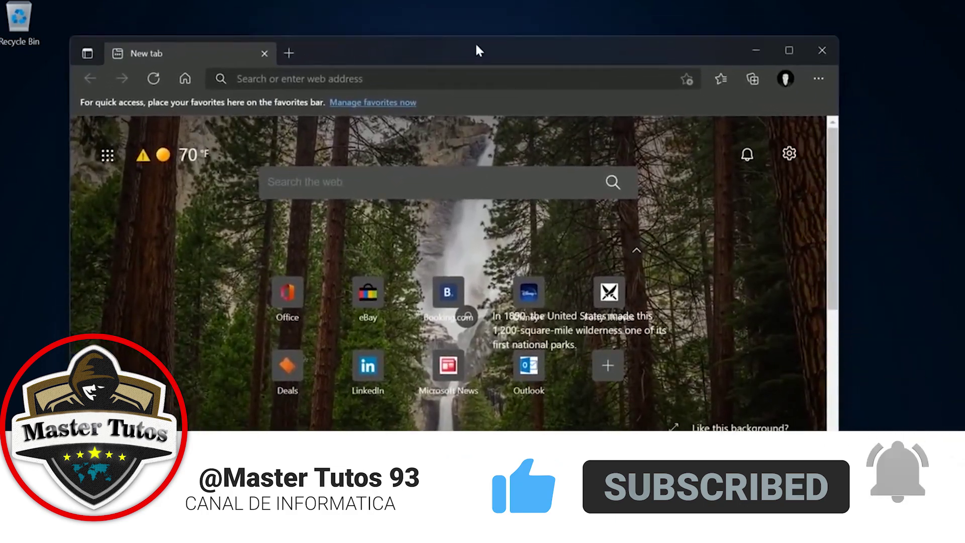
Open File Explorer, move it aside, nudge Edge slightly down-right and maximise Edge again.
{"action": "key", "text": "super+e"}
{"action": "left_click_drag", "start_coordinate": [571, 52], "coordinate": [658, 176]}
{"action": "left_click", "coordinate": [661, 50]}
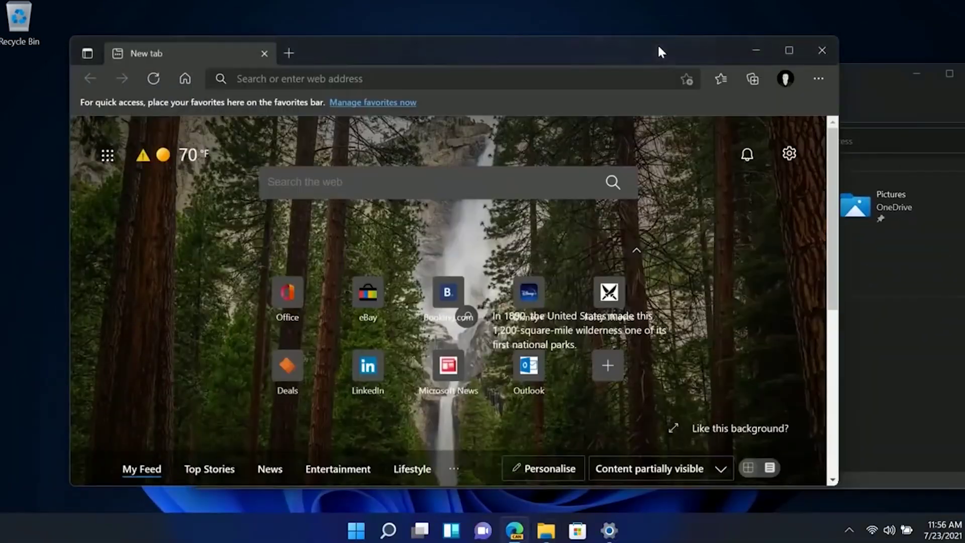
{"action": "left_click_drag", "start_coordinate": [485, 63], "coordinate": [473, 69]}
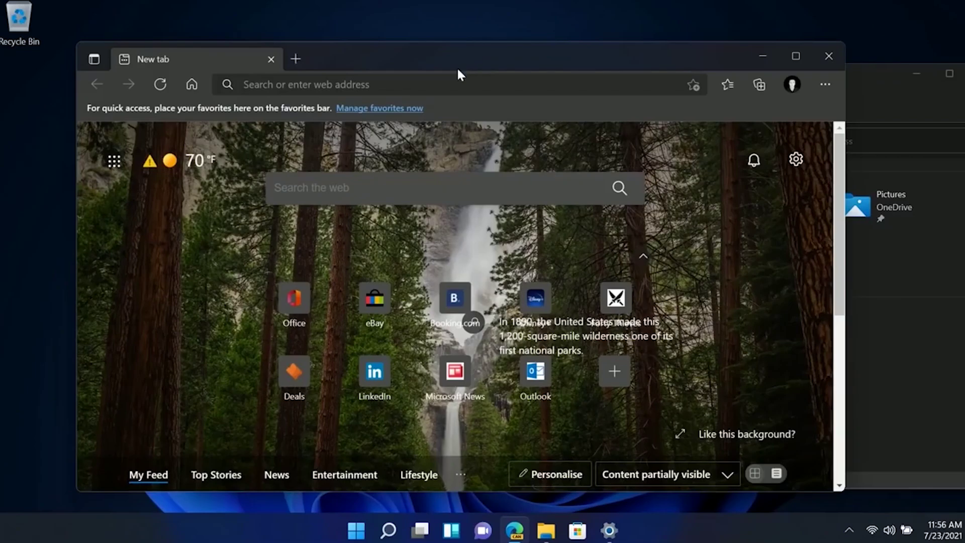
{"action": "double_click", "coordinate": [457, 66]}
{"action": "left_click", "coordinate": [949, 32]}
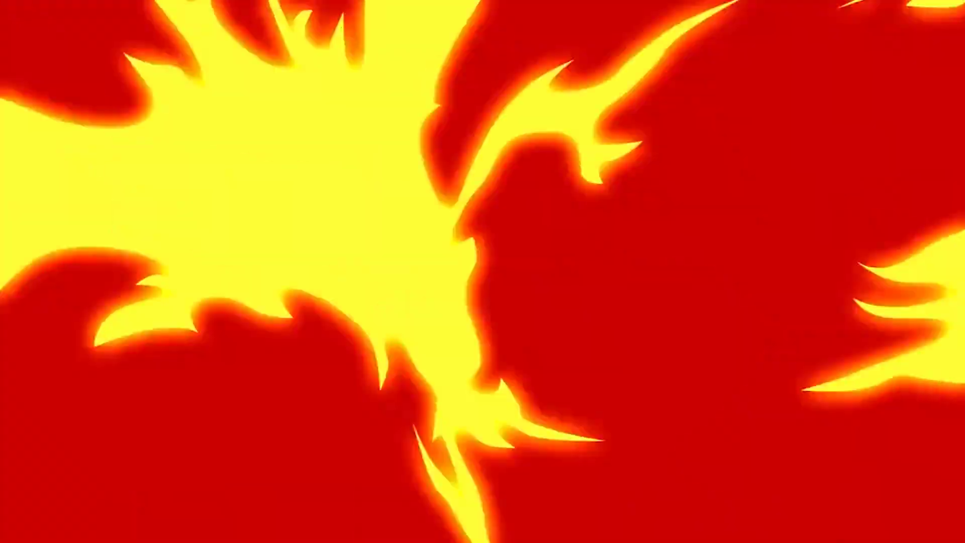